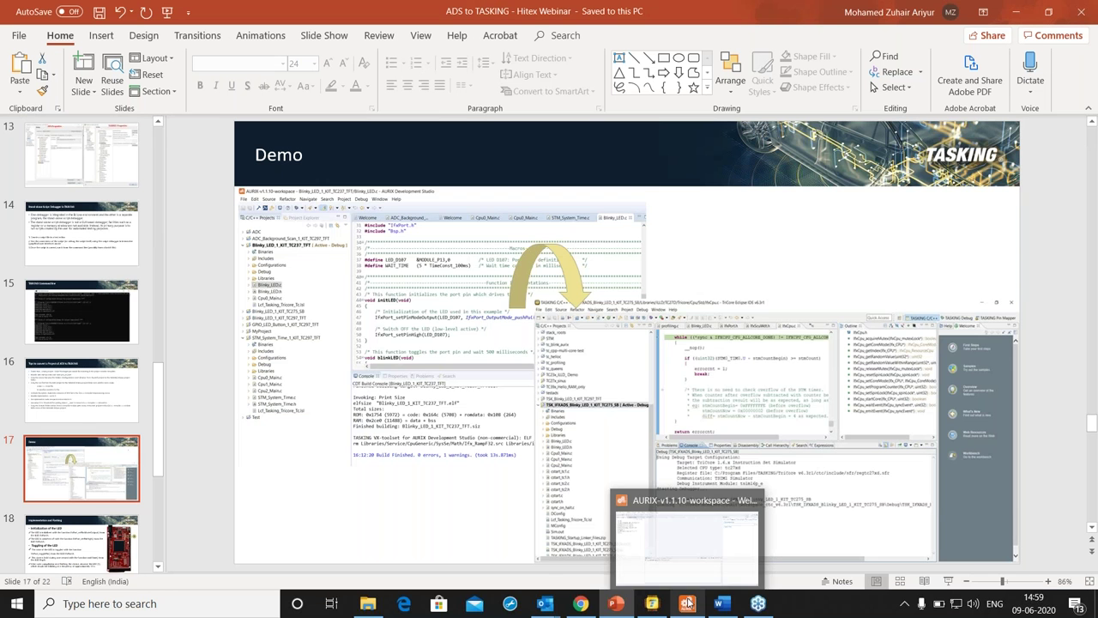
# Switch to AURIX Development Studio and view the web request form for the full TASKING VX-Toolset for TriCore/AURIX
pyautogui.click(687, 603)
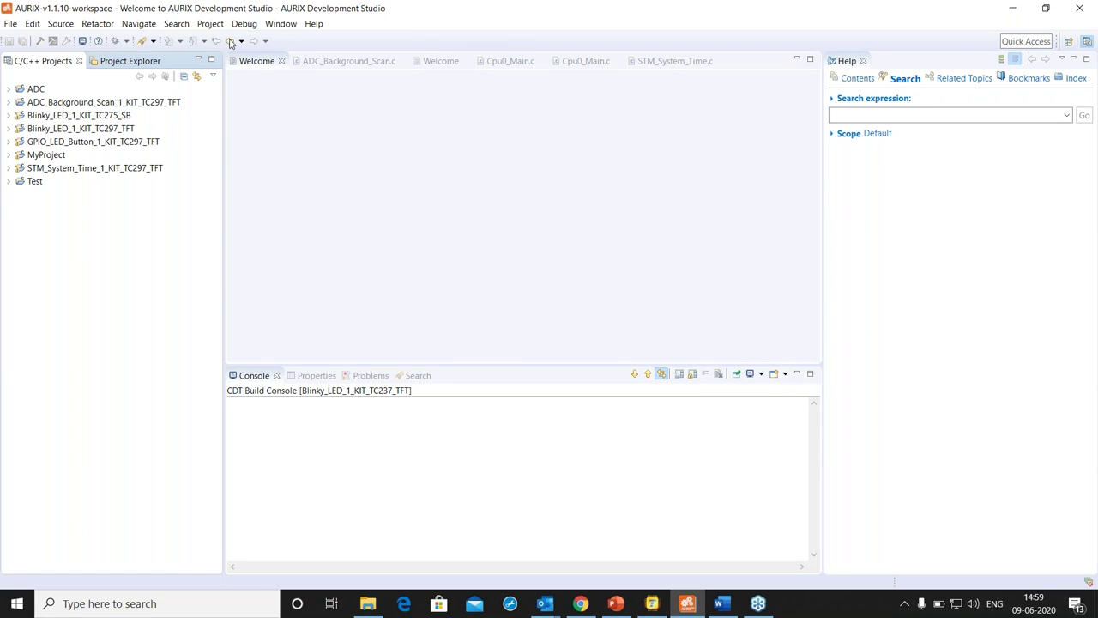
pyautogui.click(314, 25)
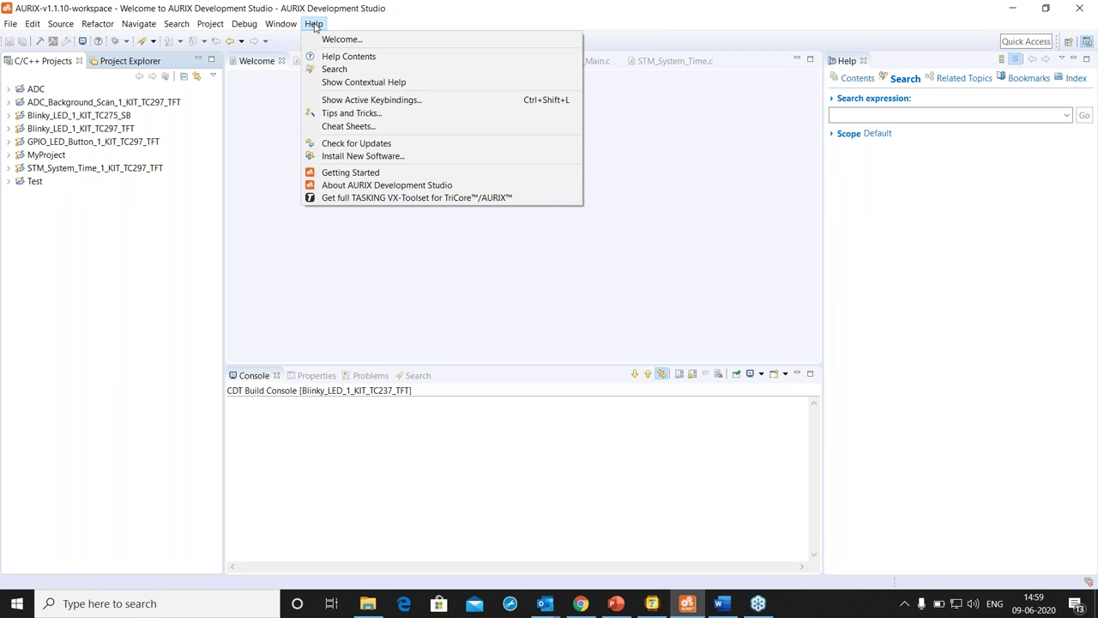
pyautogui.click(324, 197)
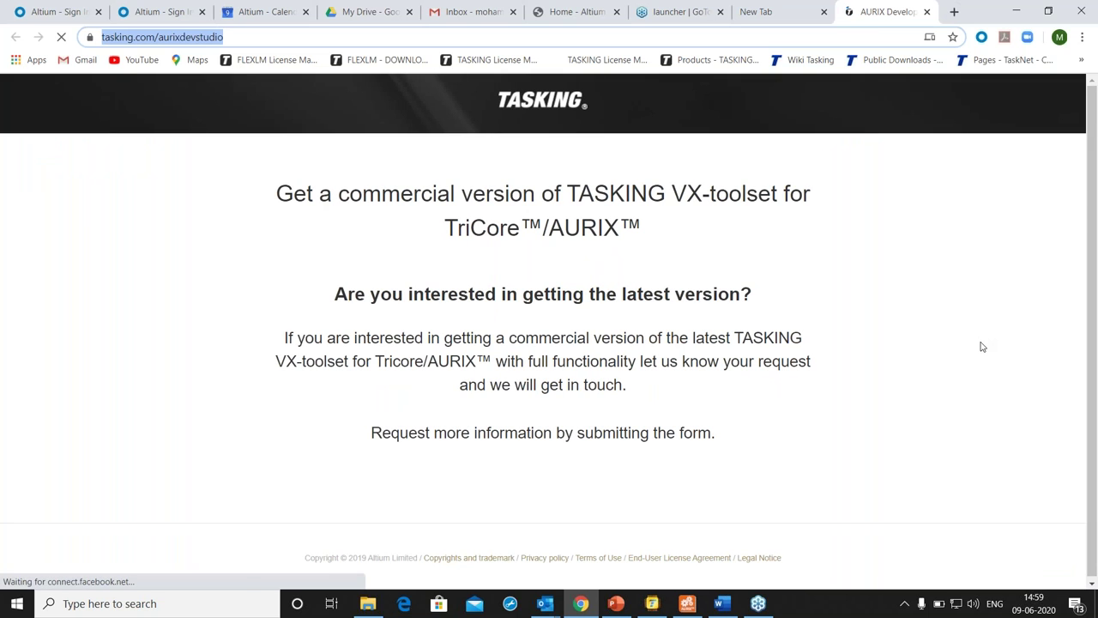
pyautogui.moveTo(1091, 328); pyautogui.dragTo(1094, 561)
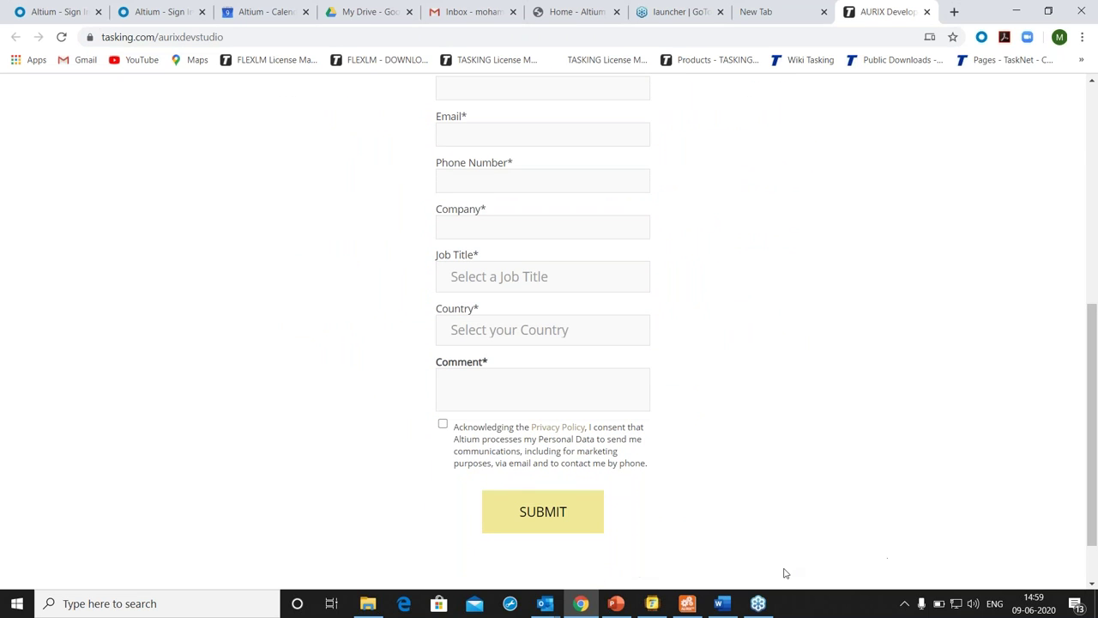
# Back in AURIX Development Studio, create a new AURIX project named testing for the KIT_AURIX_TC275_ARD_SB (hitex ShieldBuddy) board
pyautogui.click(688, 605)
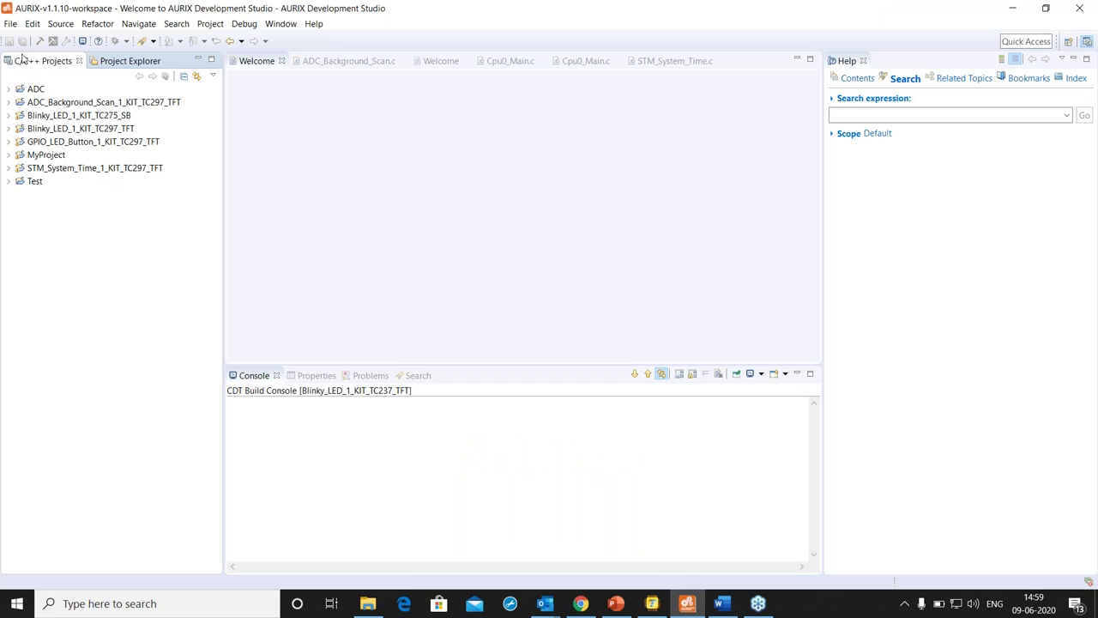
pyautogui.click(314, 25)
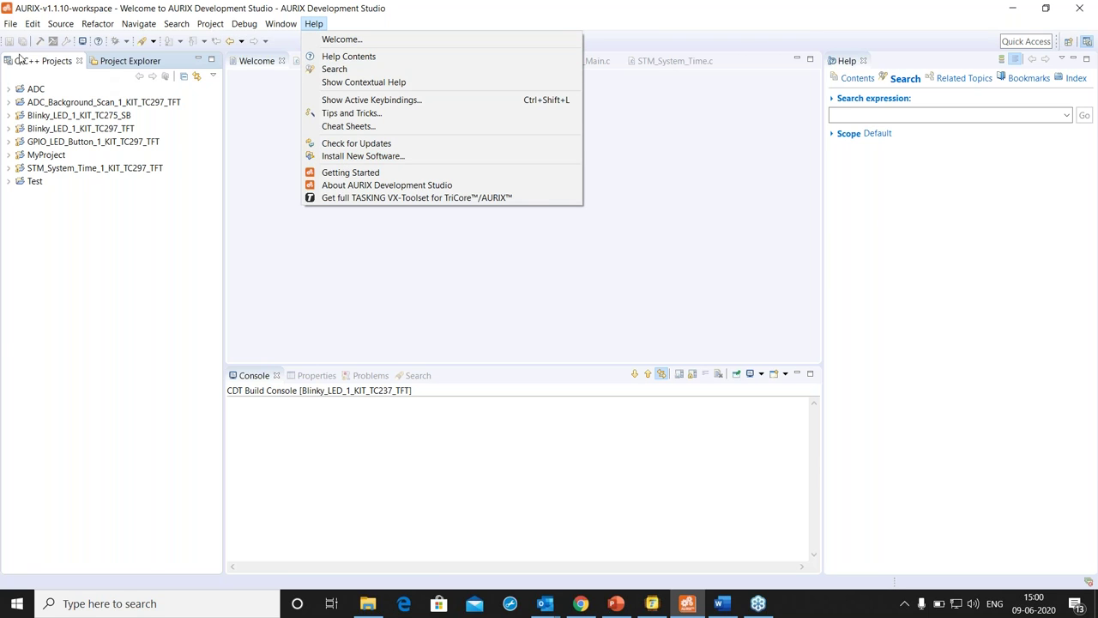
pyautogui.click(12, 25)
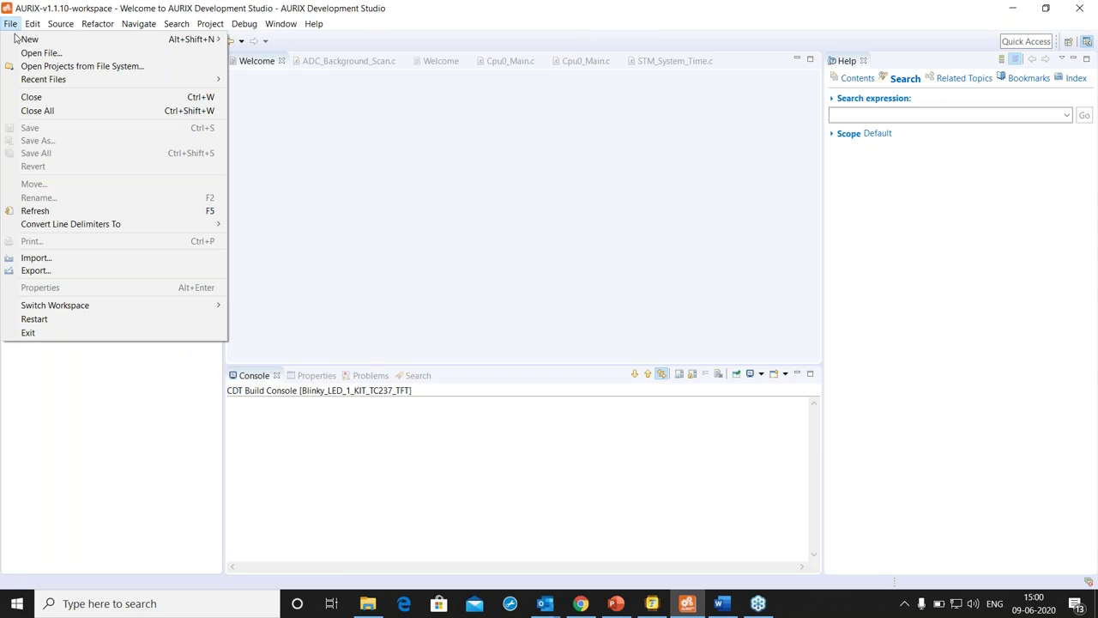
pyautogui.moveTo(16, 41)
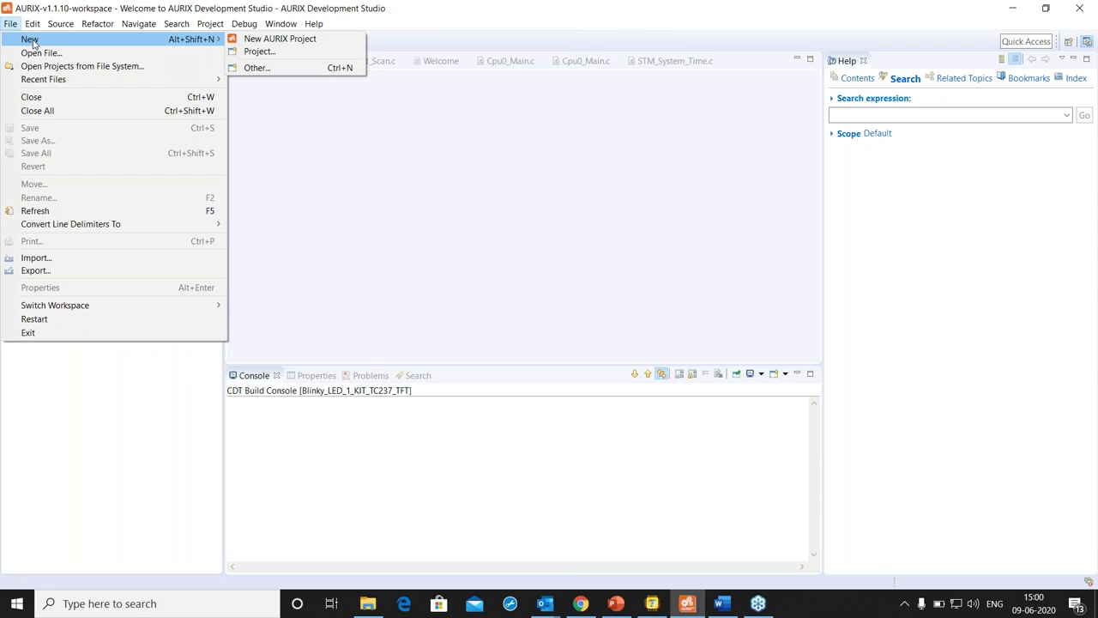
pyautogui.click(258, 39)
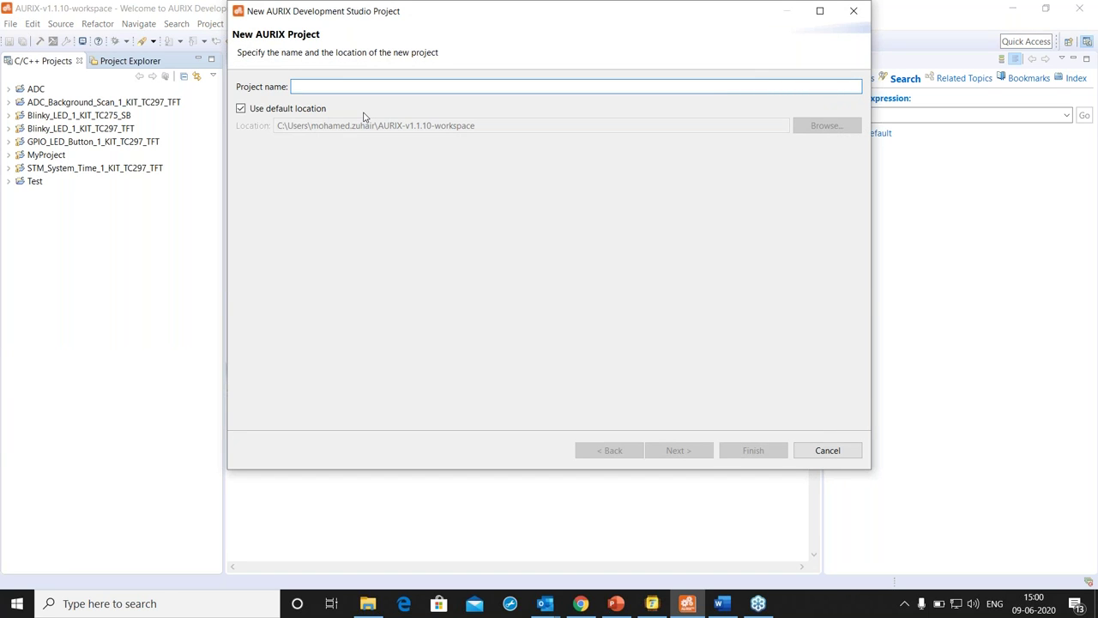
pyautogui.write('testing')
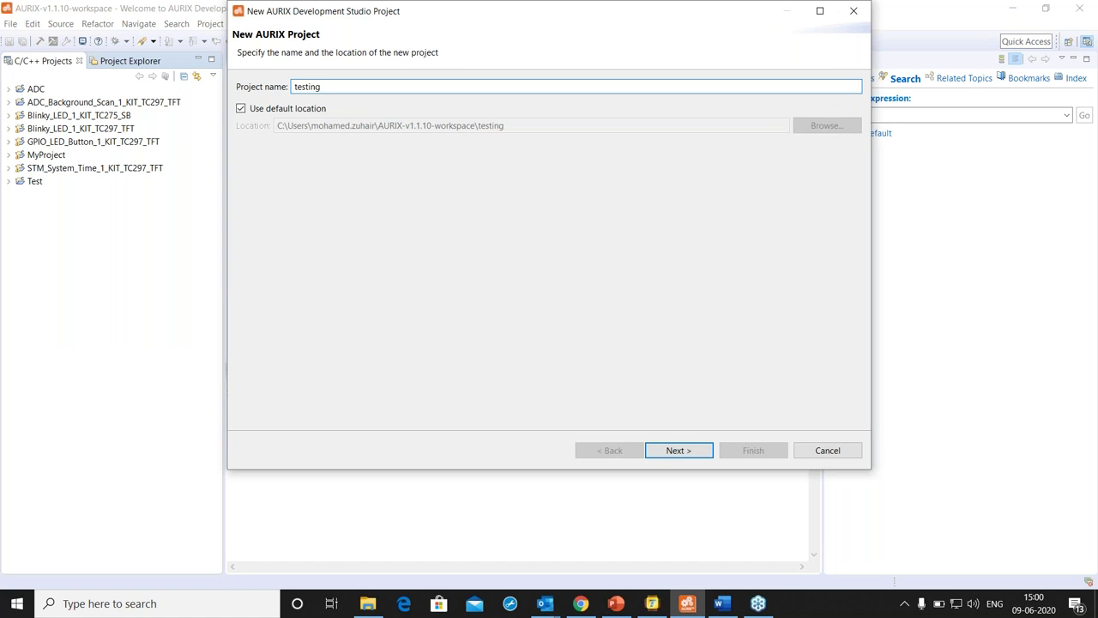
pyautogui.click(677, 452)
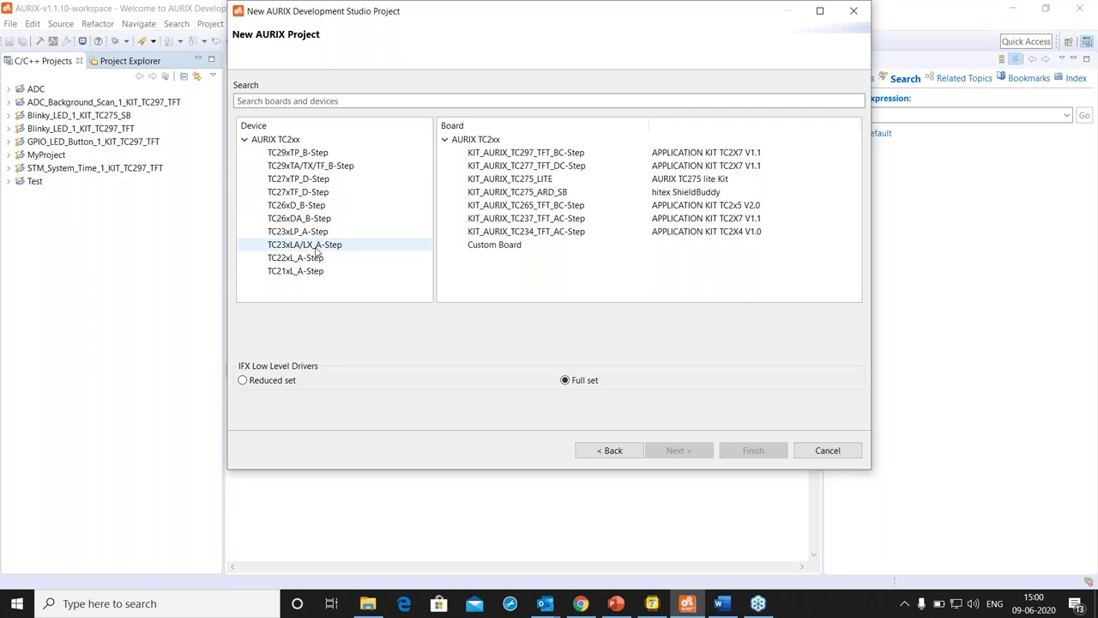
pyautogui.click(538, 195)
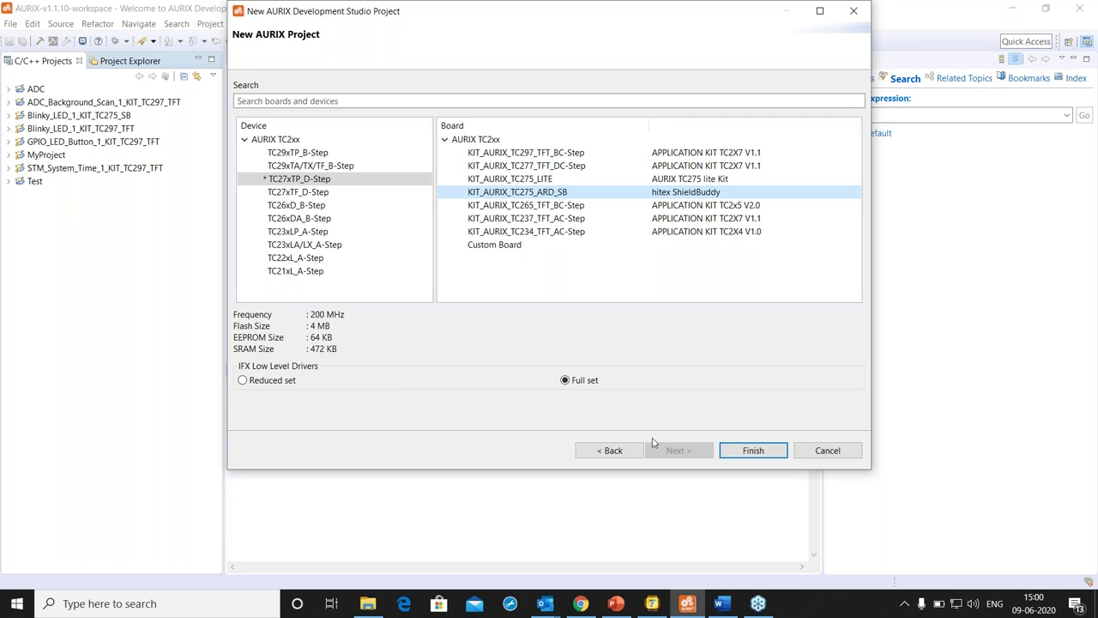
pyautogui.click(742, 455)
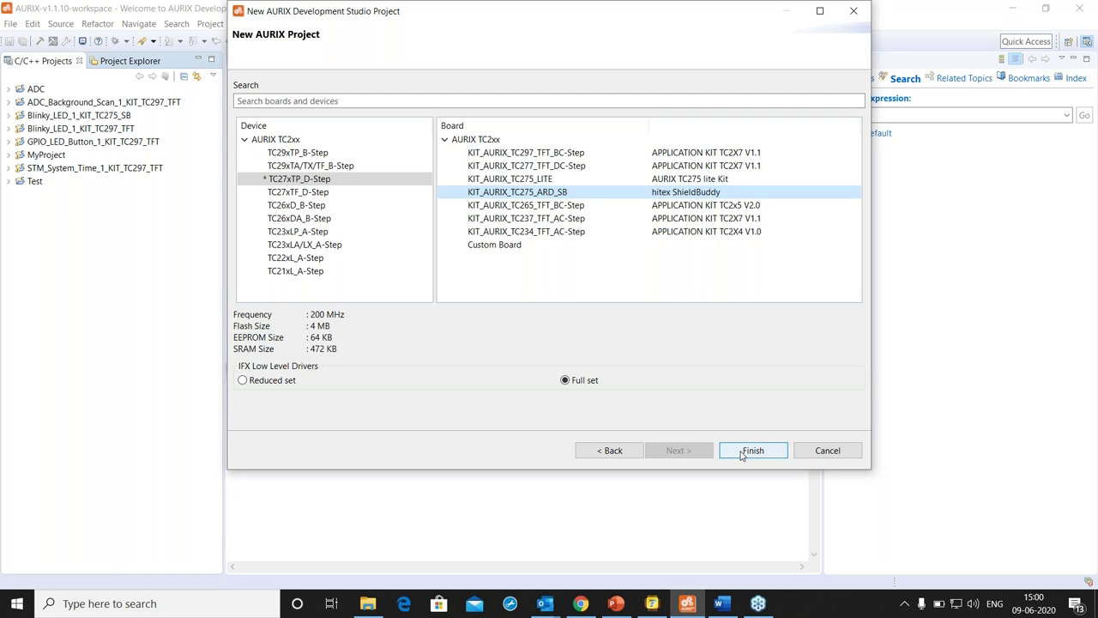
pyautogui.click(742, 455)
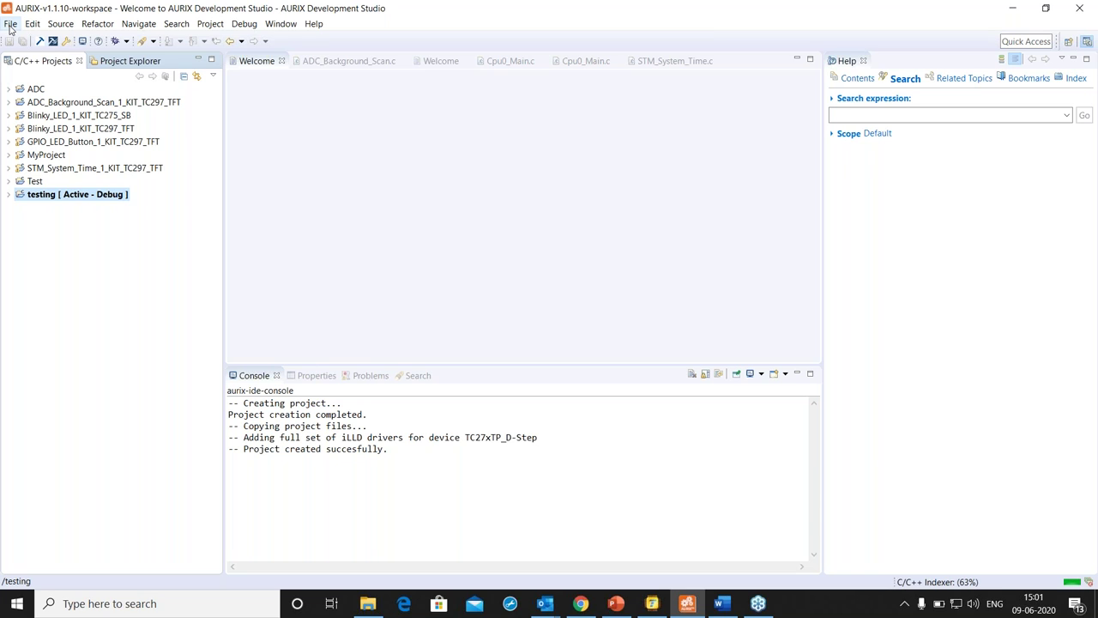
# Start importing an Infineon AURIX Development Studio project and maximize the import dialog
pyautogui.click(10, 24)
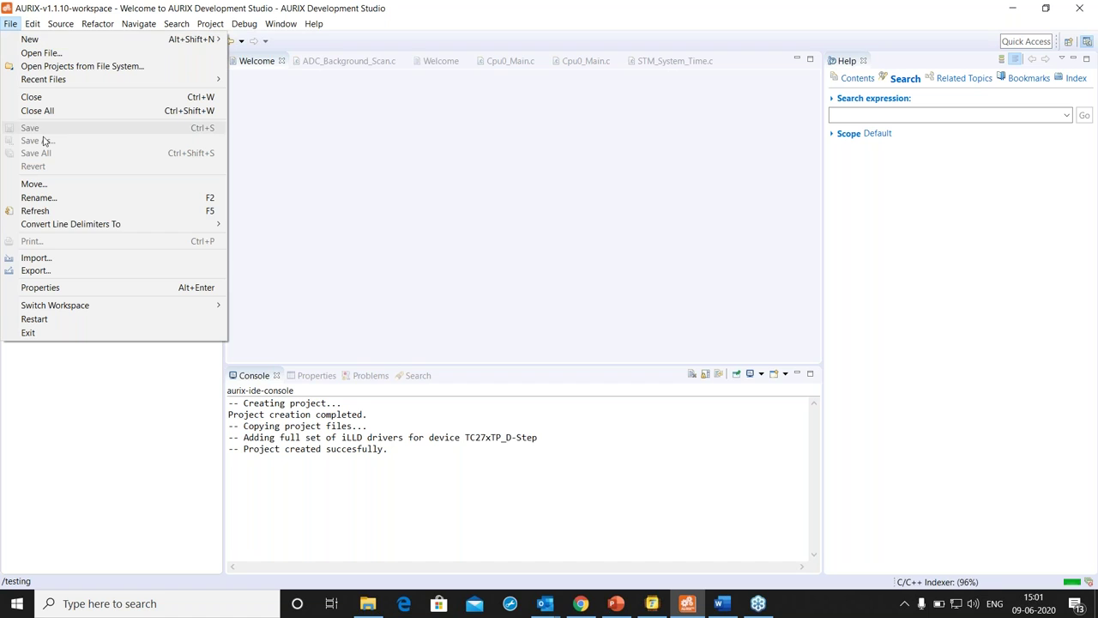
pyautogui.click(46, 260)
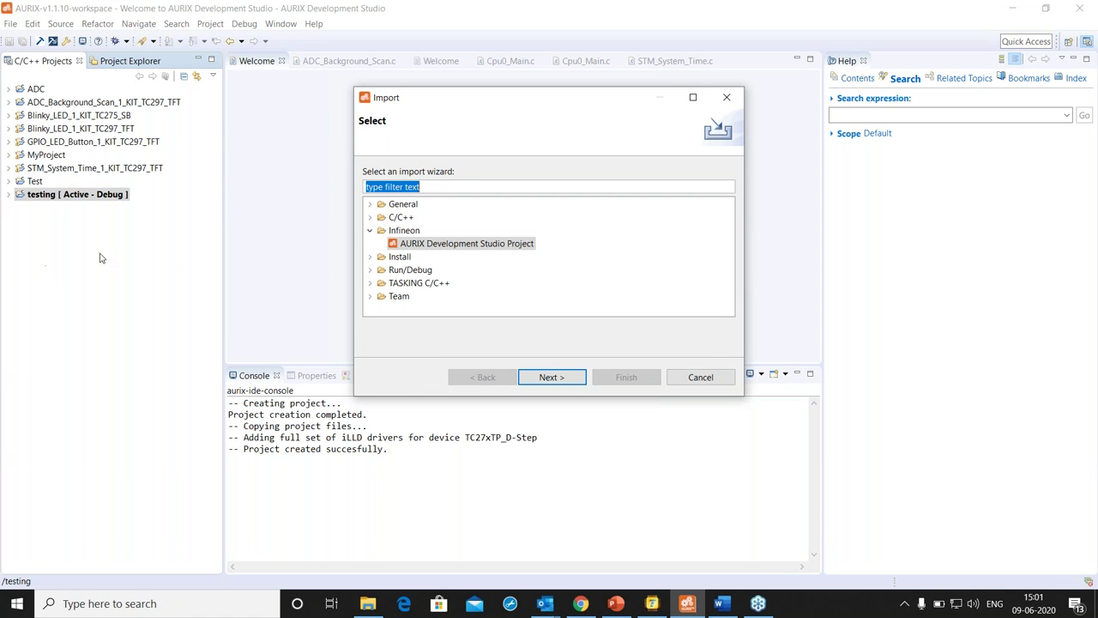
pyautogui.click(438, 249)
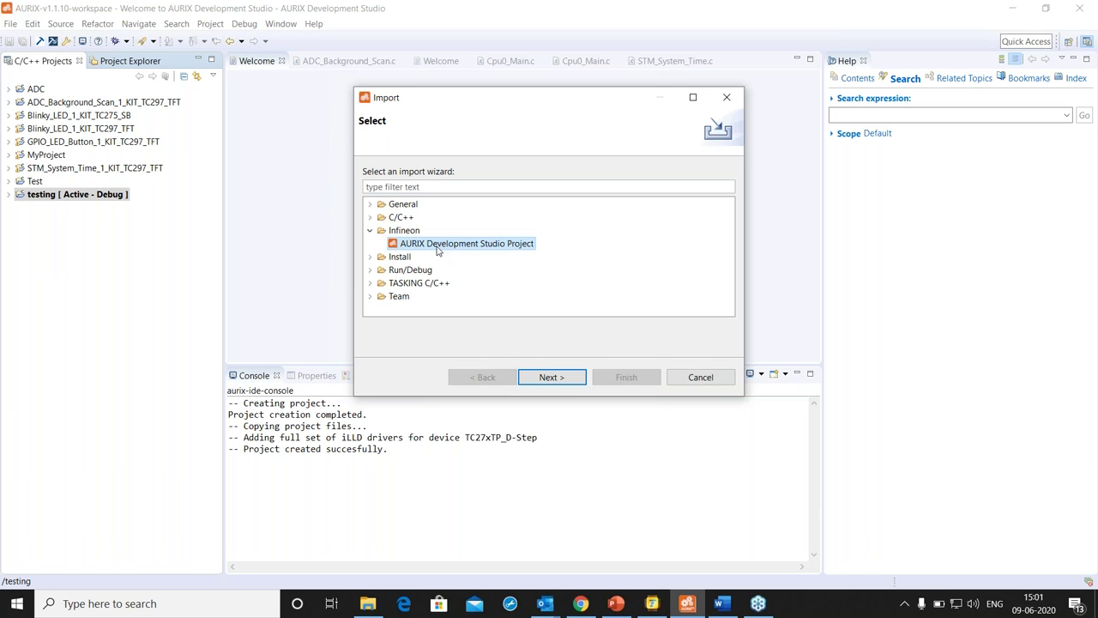
pyautogui.click(549, 378)
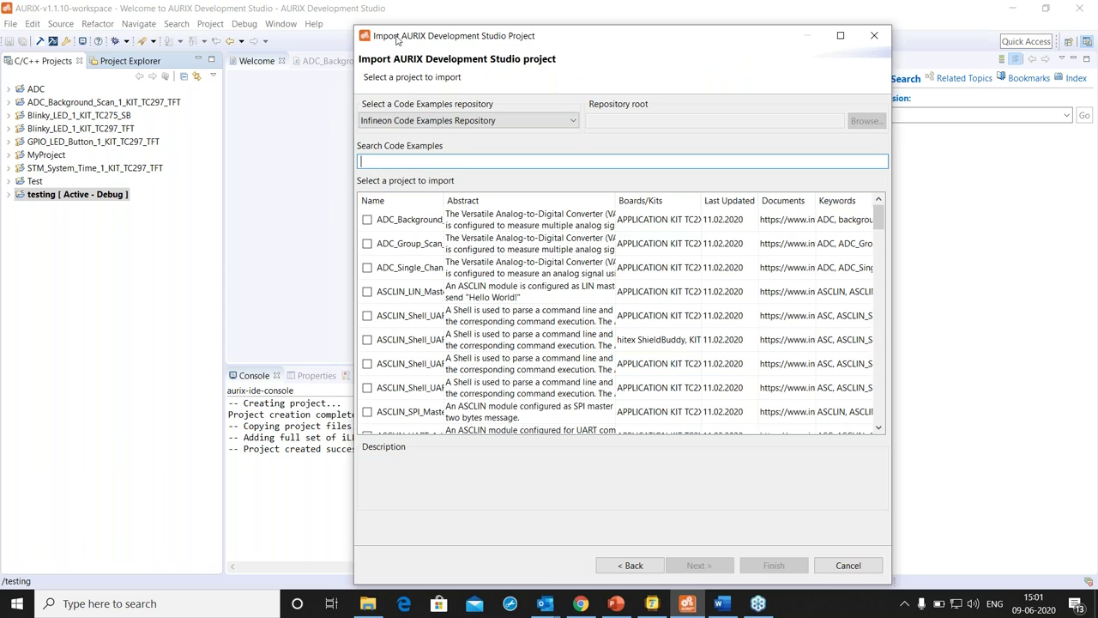
pyautogui.moveTo(390, 34); pyautogui.dragTo(369, 32)
pyautogui.doubleClick(369, 32)
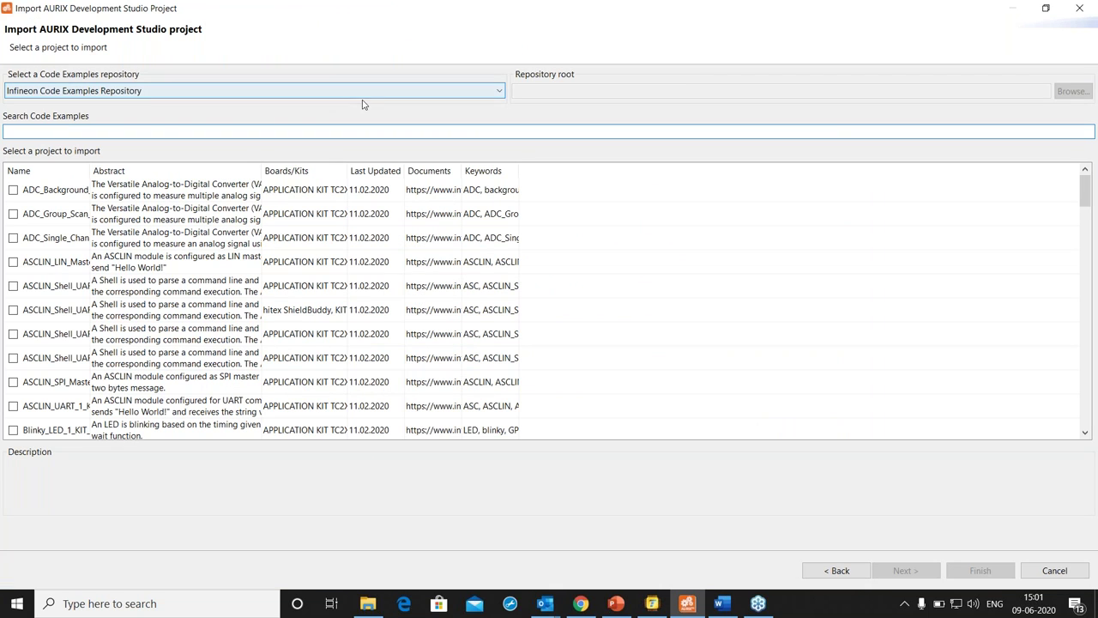
# Import the Blinky_LED_1_KIT_TC237_TFT example from the Infineon Code Examples Repository, widening the name column to read the full project names
pyautogui.click(500, 91)
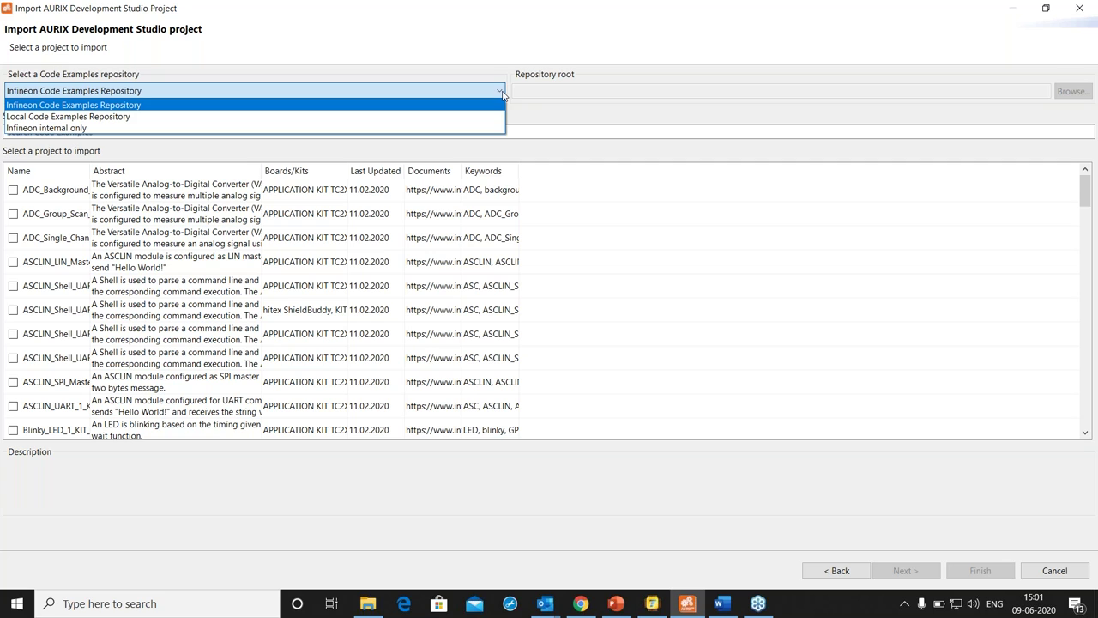
pyautogui.click(502, 92)
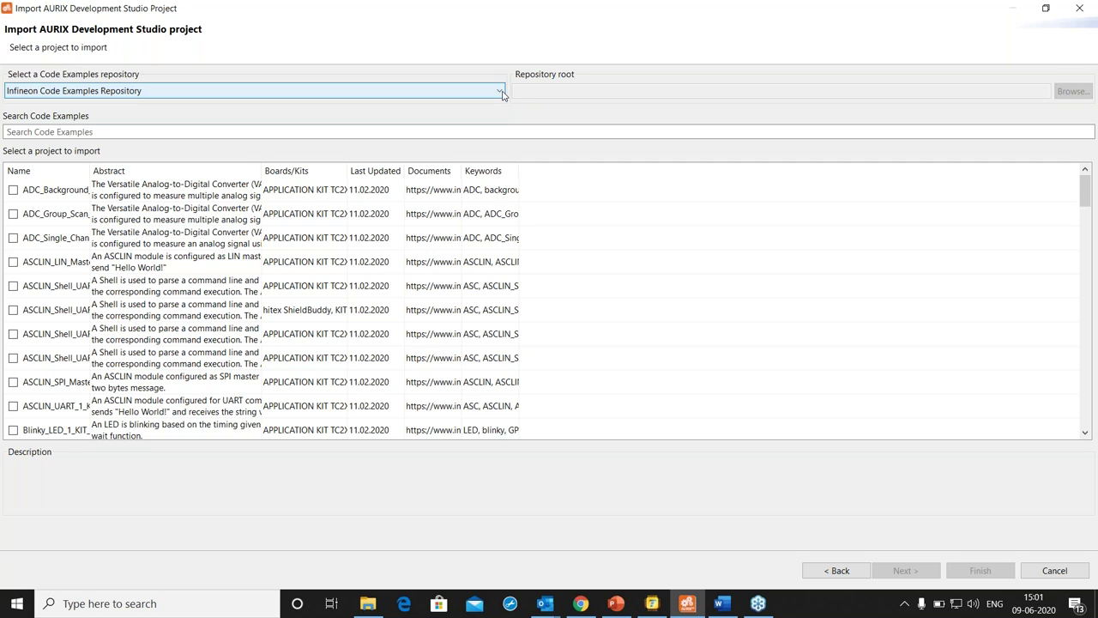
pyautogui.click(500, 92)
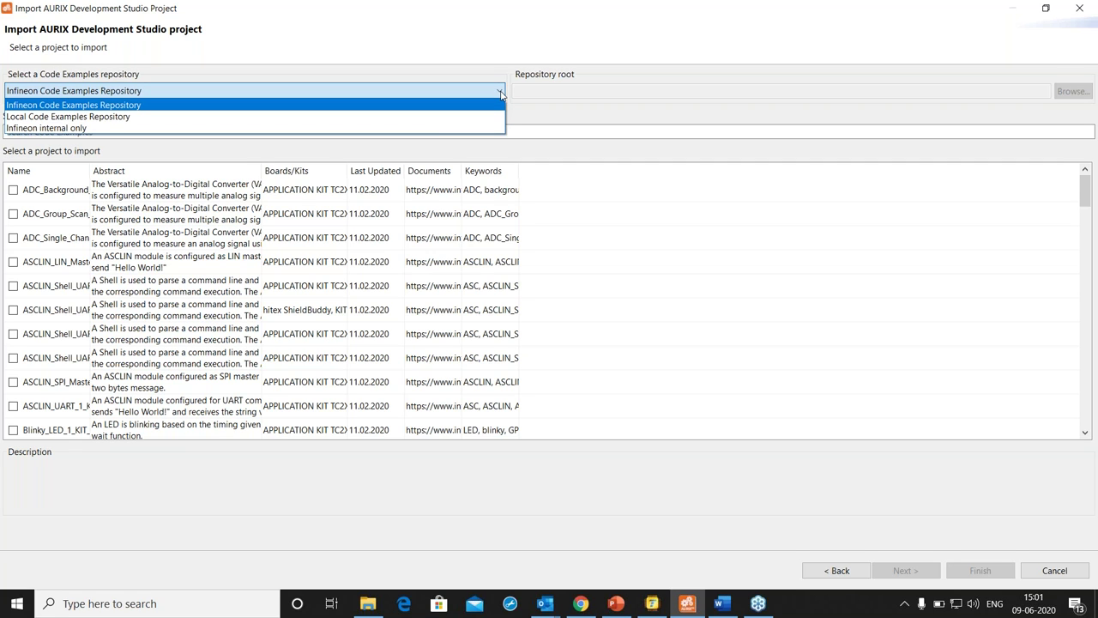
pyautogui.click(502, 93)
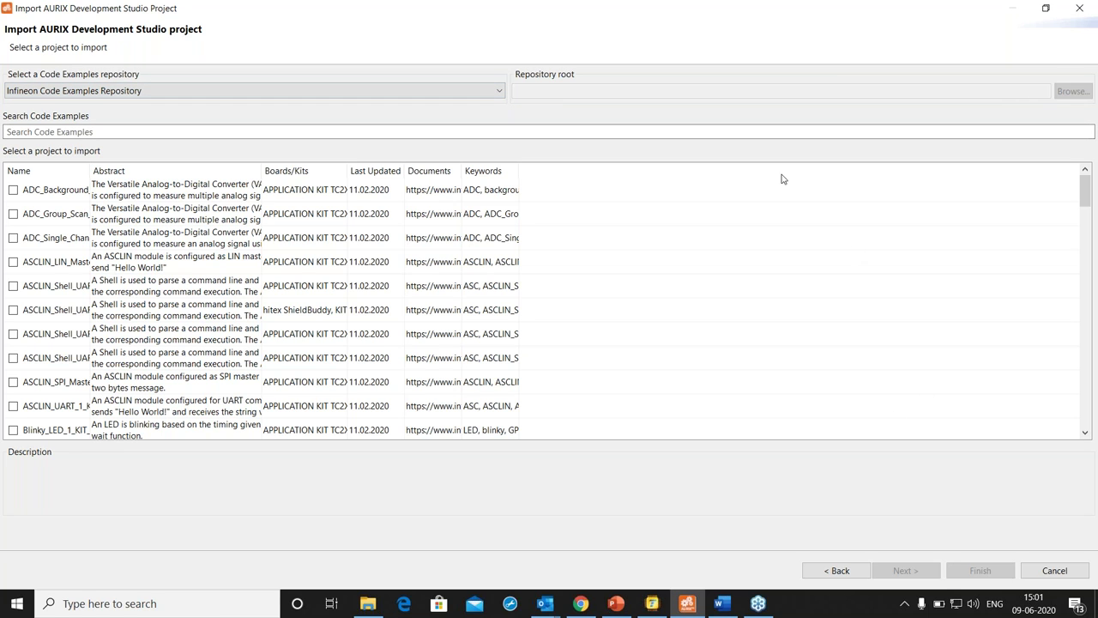
pyautogui.click(1085, 434)
pyautogui.click(1085, 434)
pyautogui.click(1085, 434)
pyautogui.click(1084, 434)
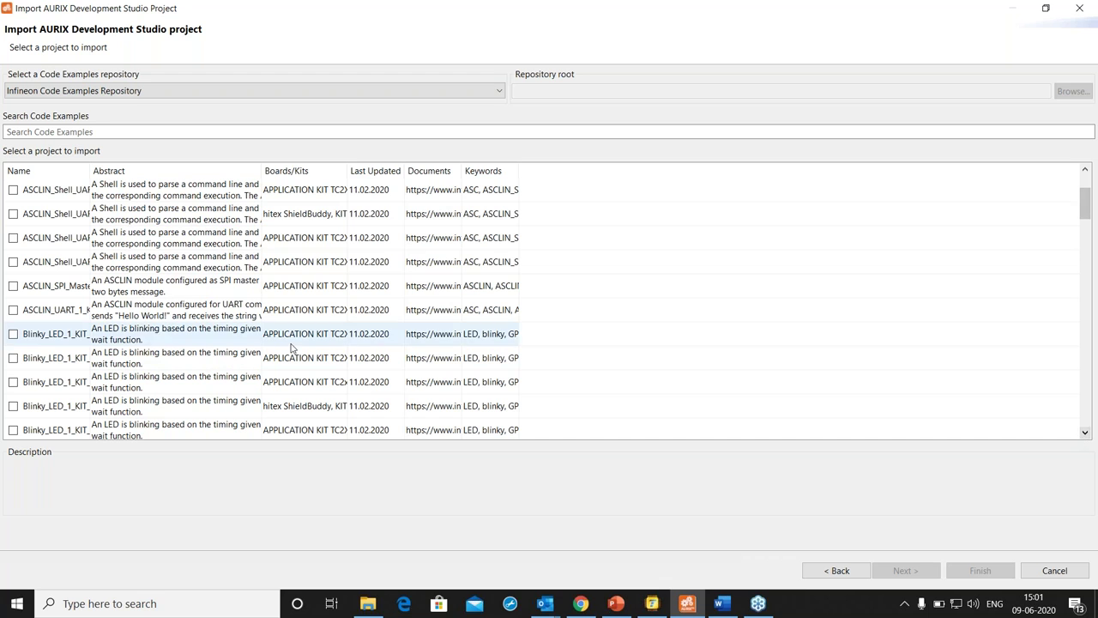
pyautogui.moveTo(90, 171); pyautogui.dragTo(179, 173)
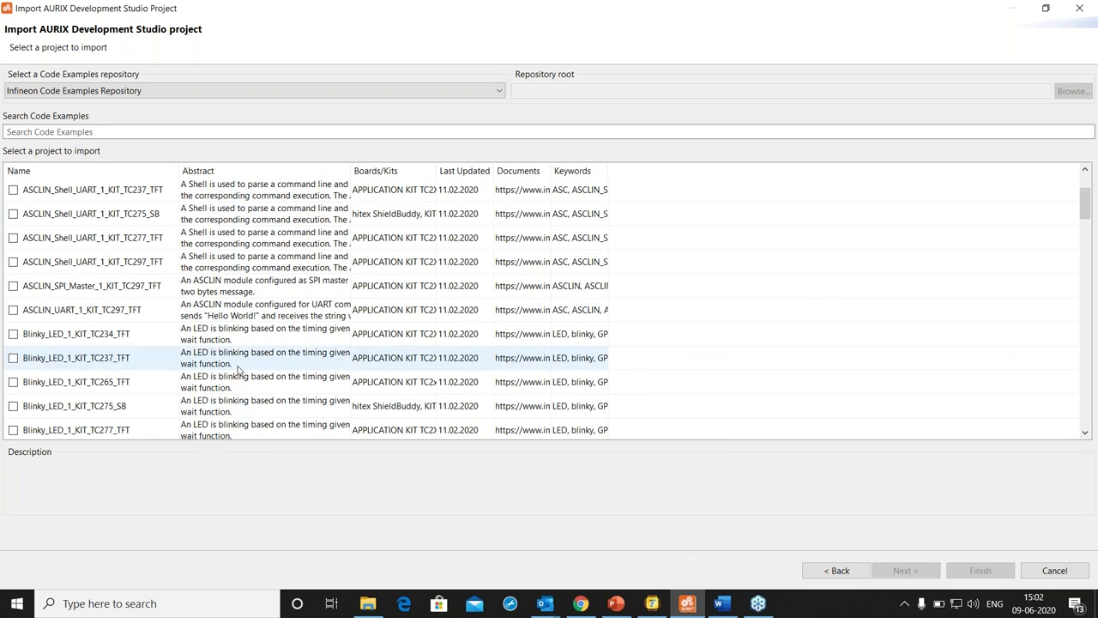
pyautogui.click(13, 358)
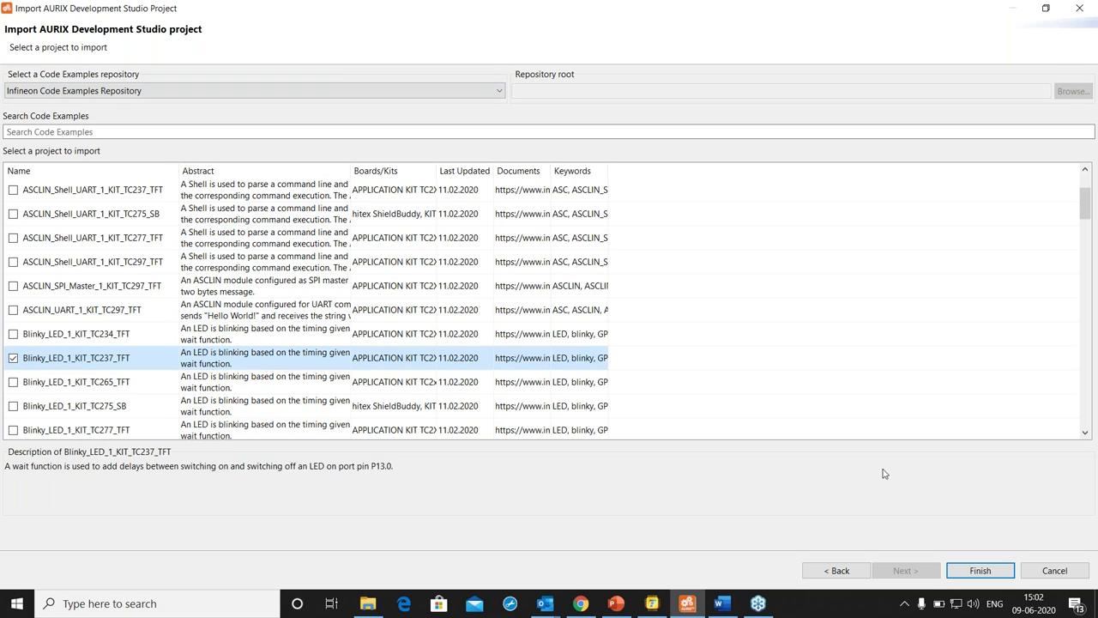
pyautogui.click(968, 574)
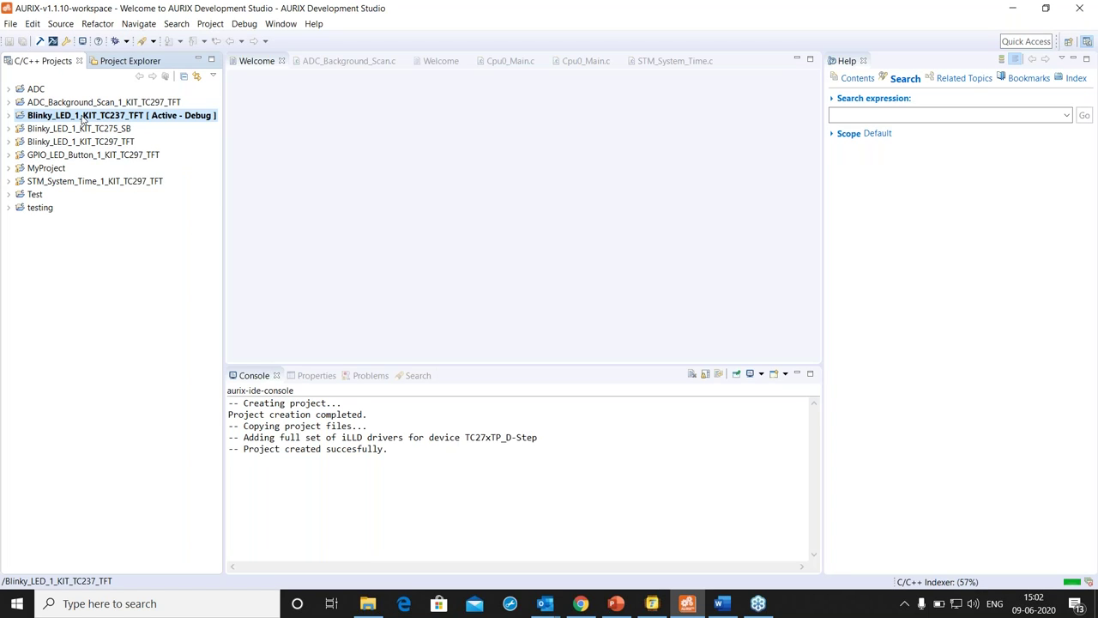
# Review the project metadata of Blinky_LED_1_KIT_TC237_TFT and finish the metadata dialog without changes
pyautogui.rightClick(83, 117)
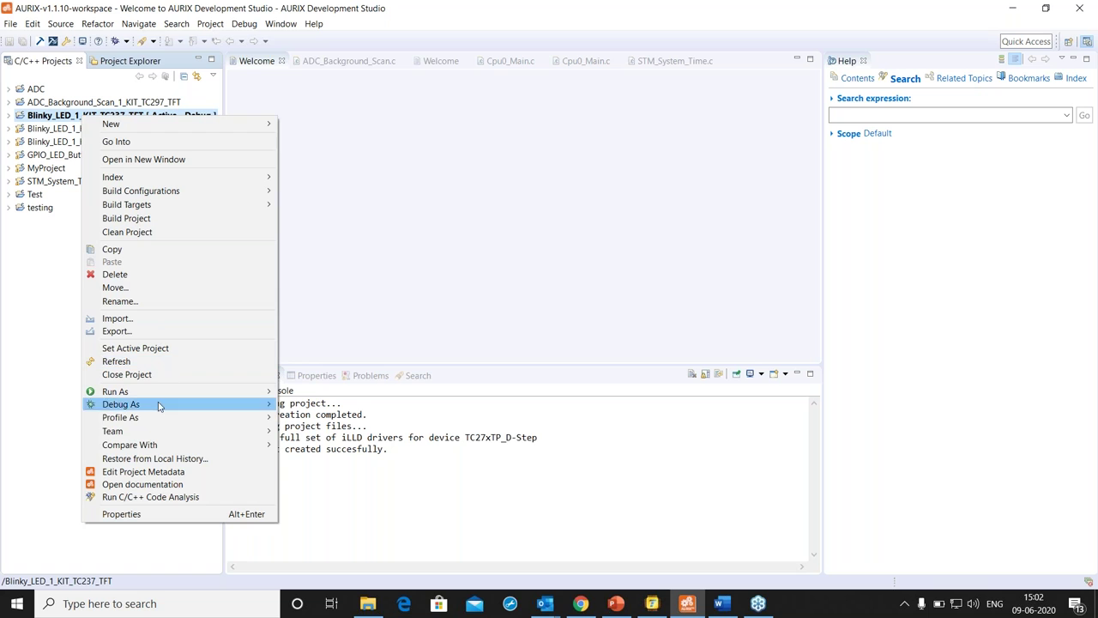
pyautogui.click(154, 474)
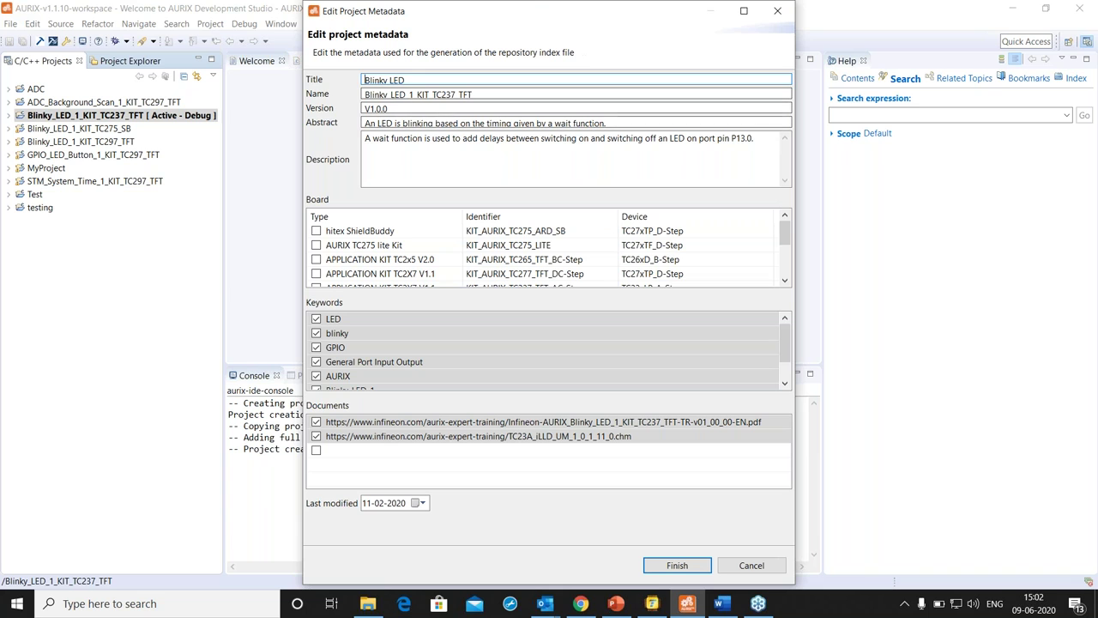
pyautogui.moveTo(531, 13); pyautogui.dragTo(476, 14)
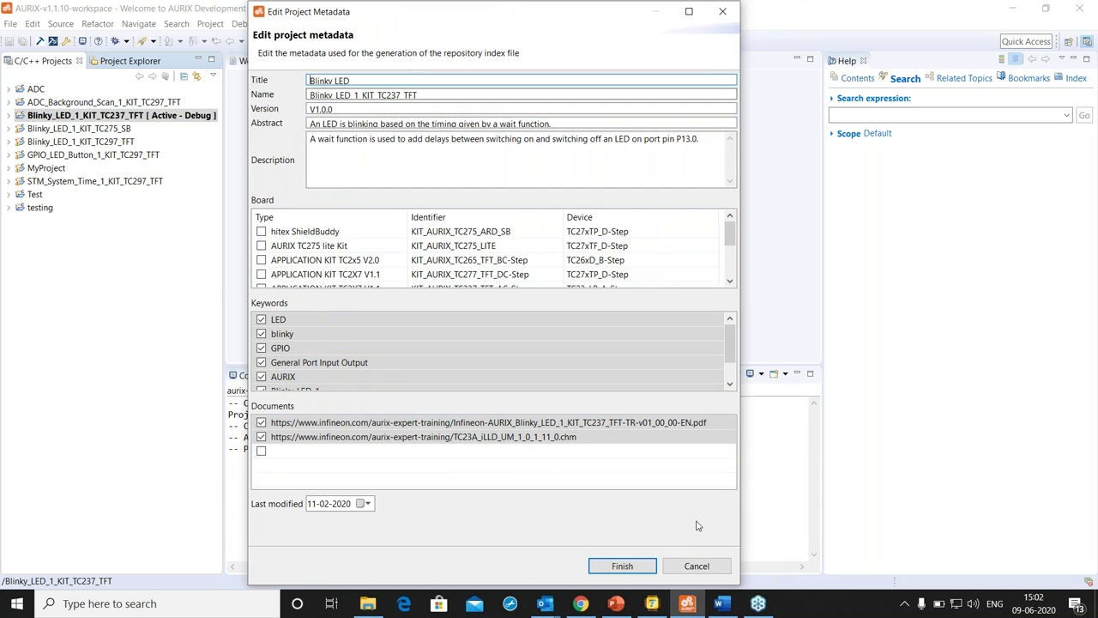
pyautogui.click(643, 568)
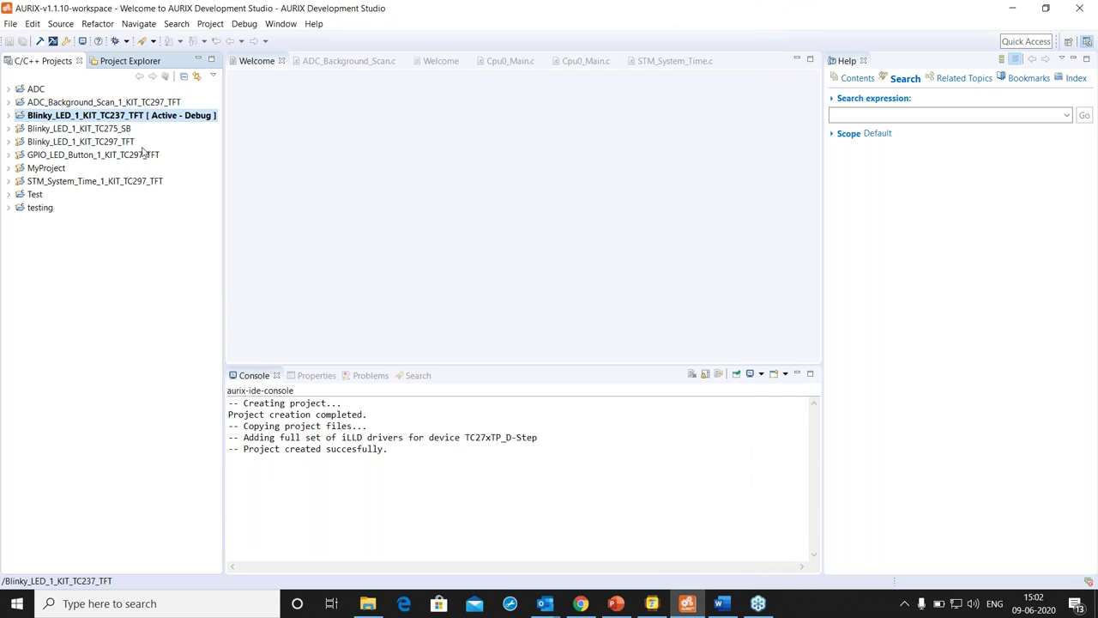
# Open the documentation of the Blinky_LED_1_KIT_TC237_TFT project and look through its training PDF
pyautogui.rightClick(120, 117)
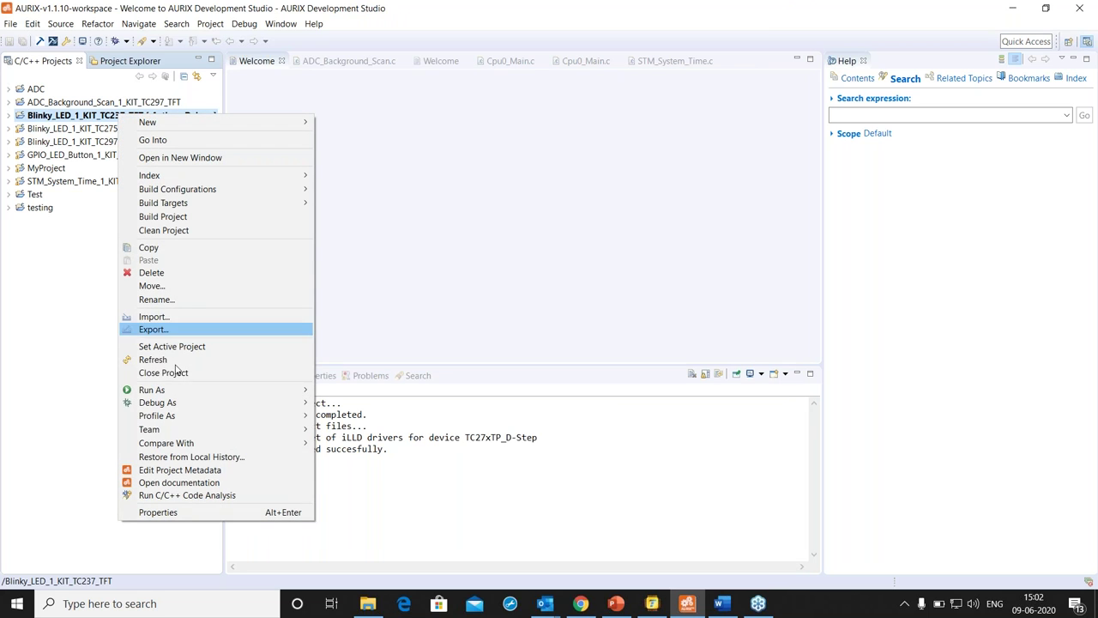
pyautogui.click(182, 486)
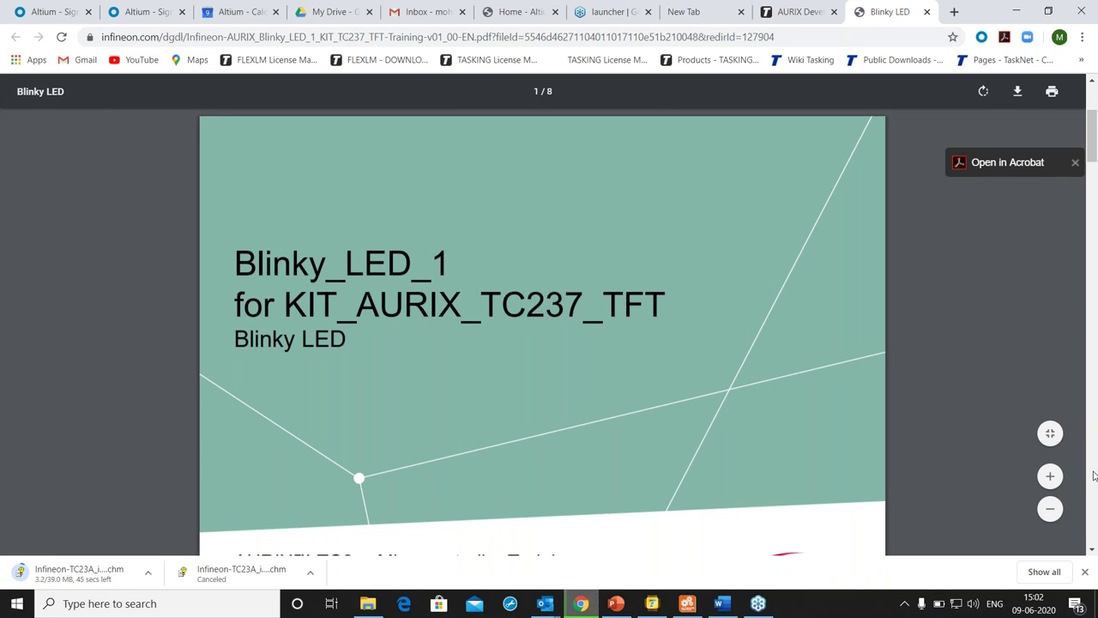
pyautogui.scroll(-1, 1093, 476)
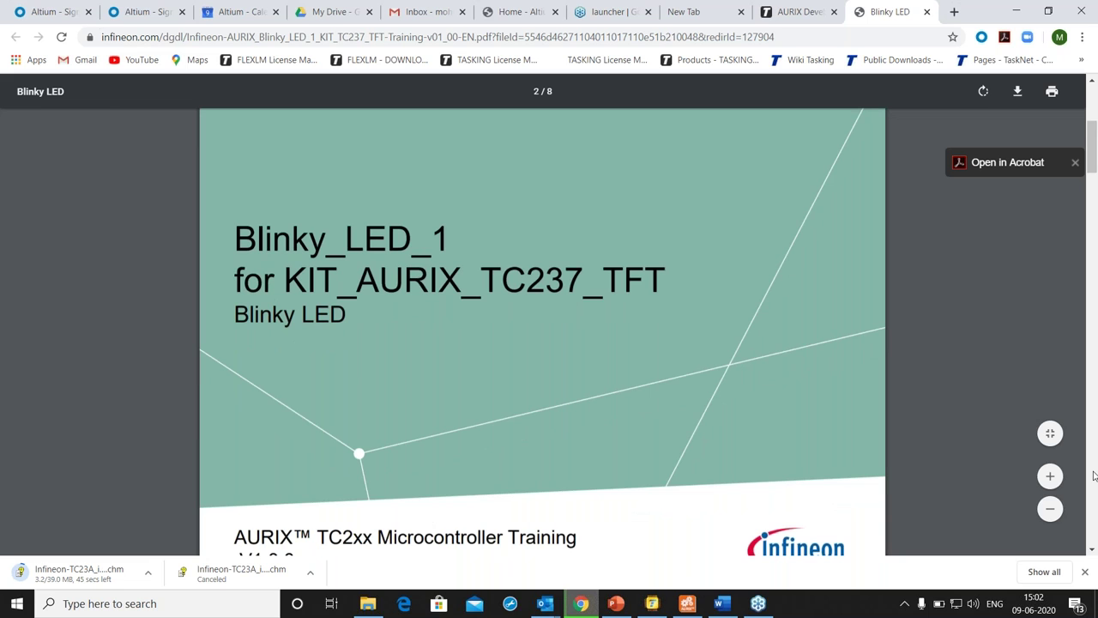
pyautogui.scroll(-5, 1093, 476)
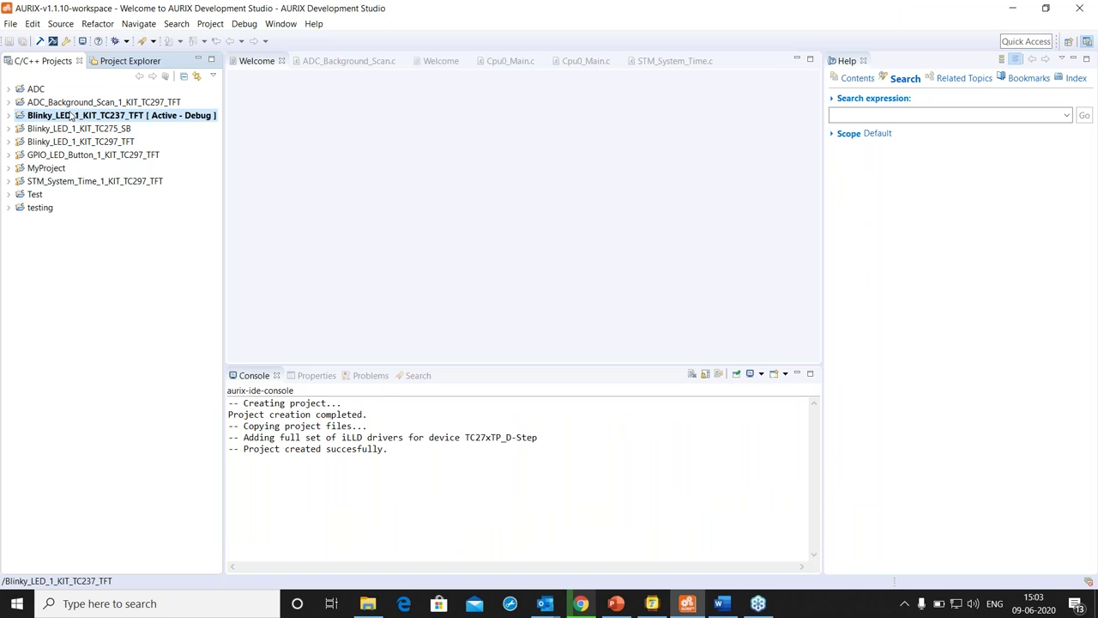
# Expand the Blinky_LED_1_KIT_TC237_TFT project and open its Blinky_LED.c source file
pyautogui.rightClick(72, 116)
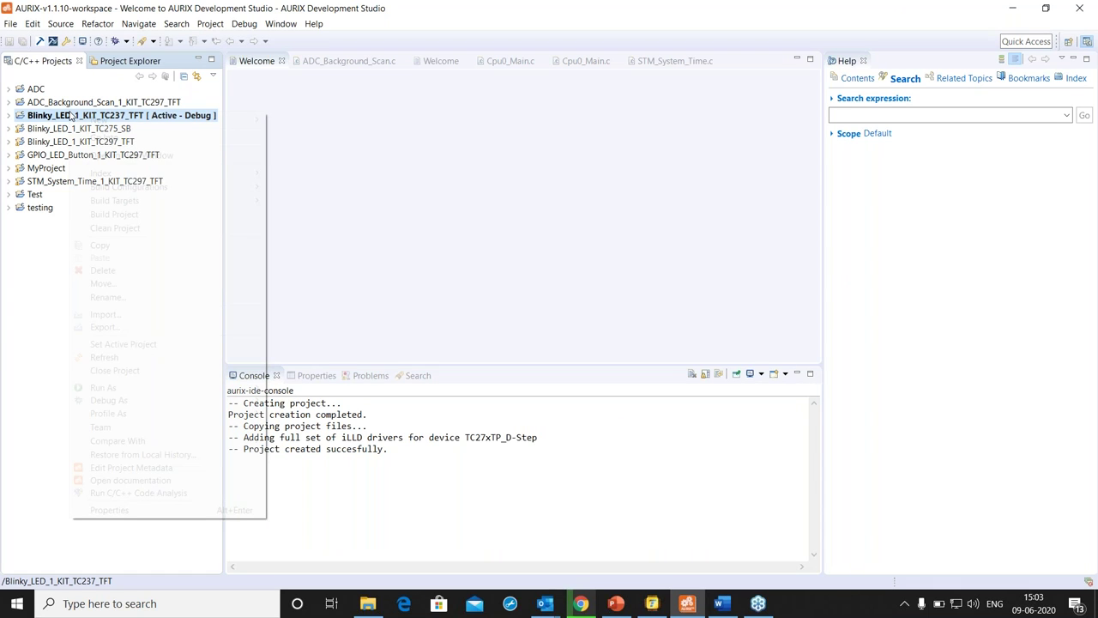
pyautogui.click(9, 118)
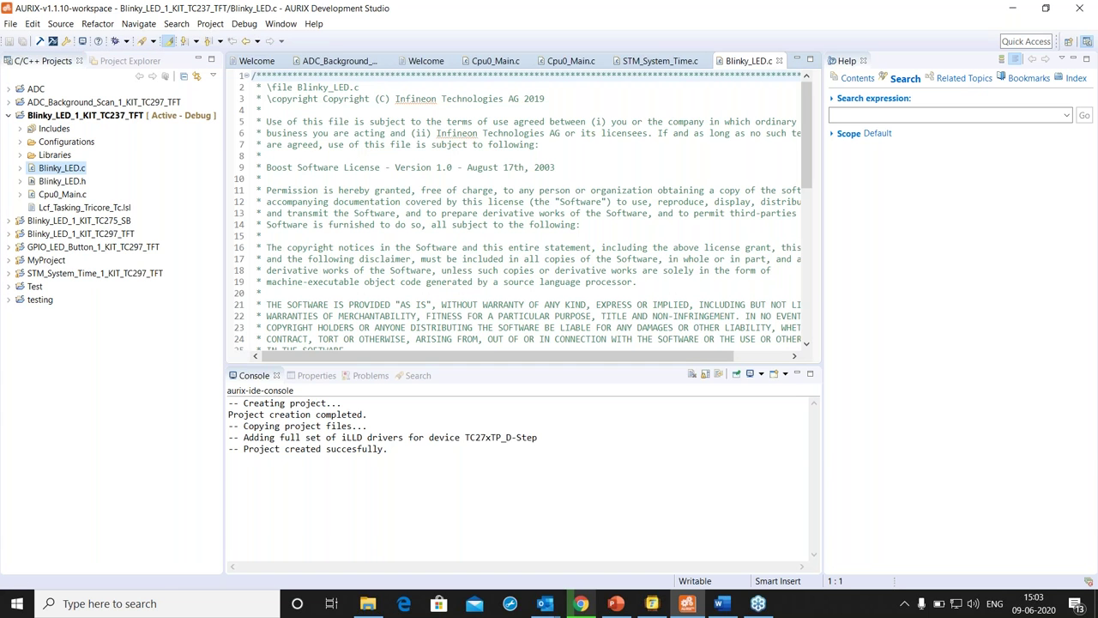
# Open the maximized properties of Blinky_LED_1_KIT_TC237_TFT and examine the C compiler's preprocessing symbols and full include path list
pyautogui.hotkey('alt', 'Return')
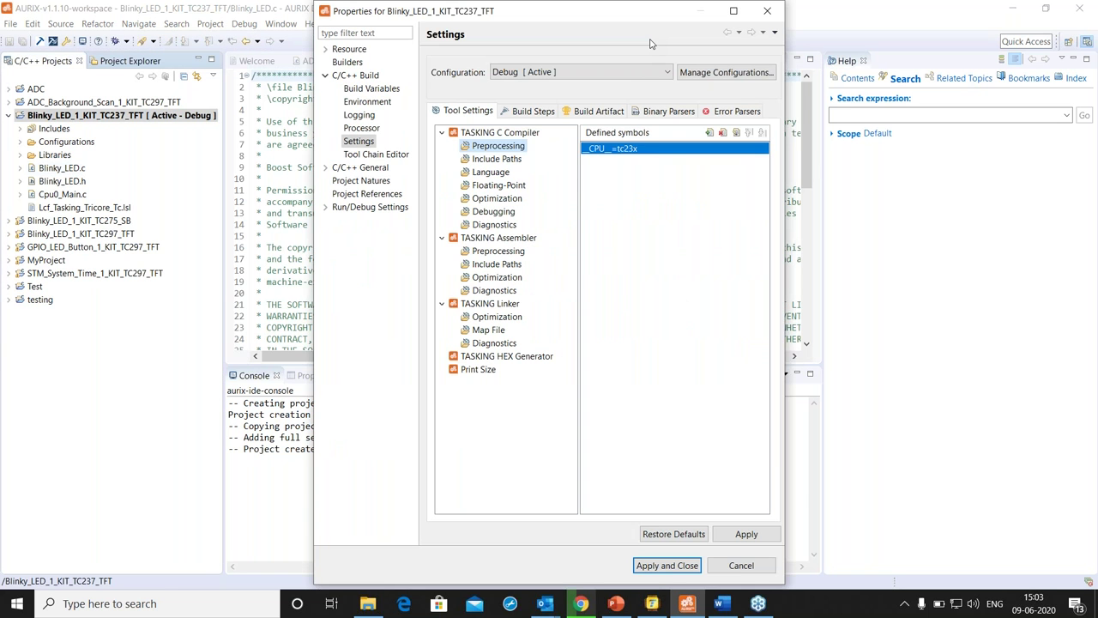
pyautogui.doubleClick(600, 10)
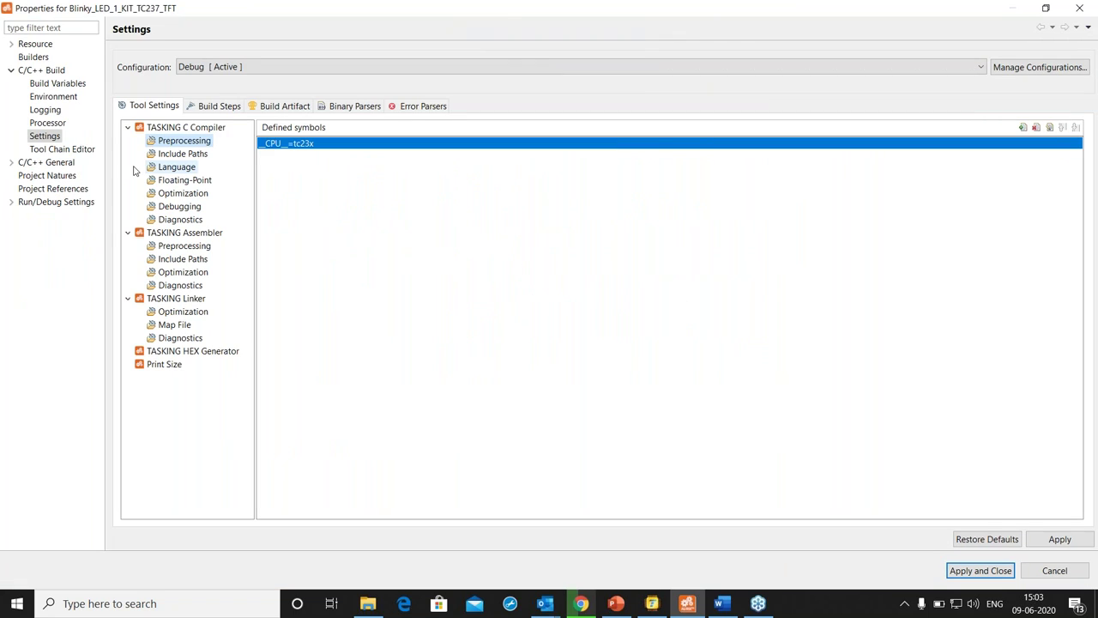
pyautogui.click(185, 128)
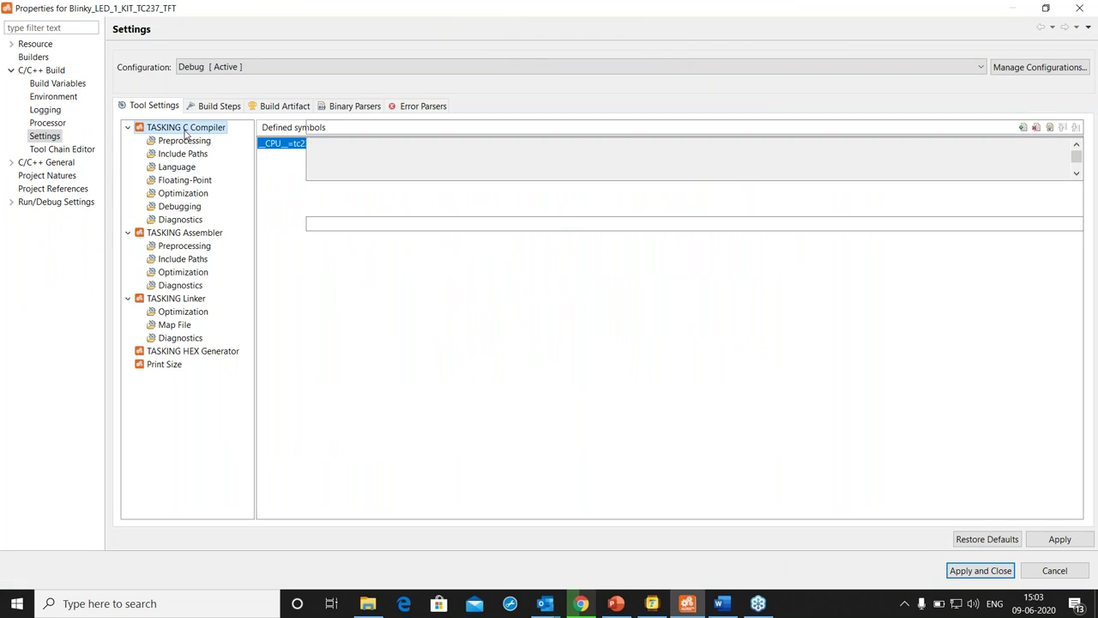
pyautogui.click(183, 141)
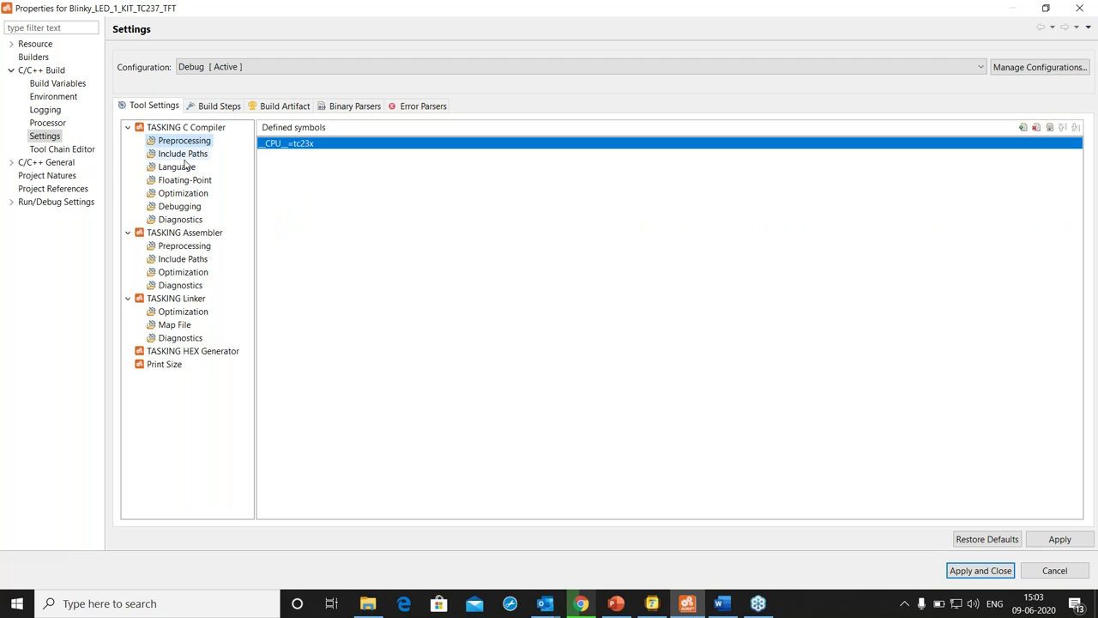
pyautogui.click(183, 156)
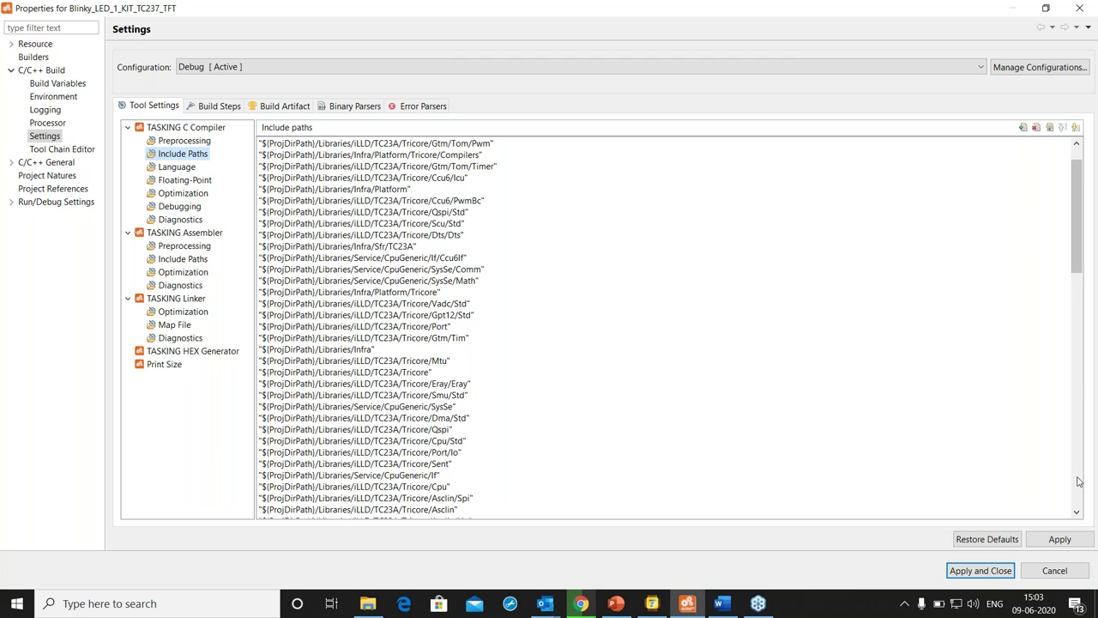
pyautogui.scroll(-3, 1078, 482)
pyautogui.scroll(-7, 1076, 388)
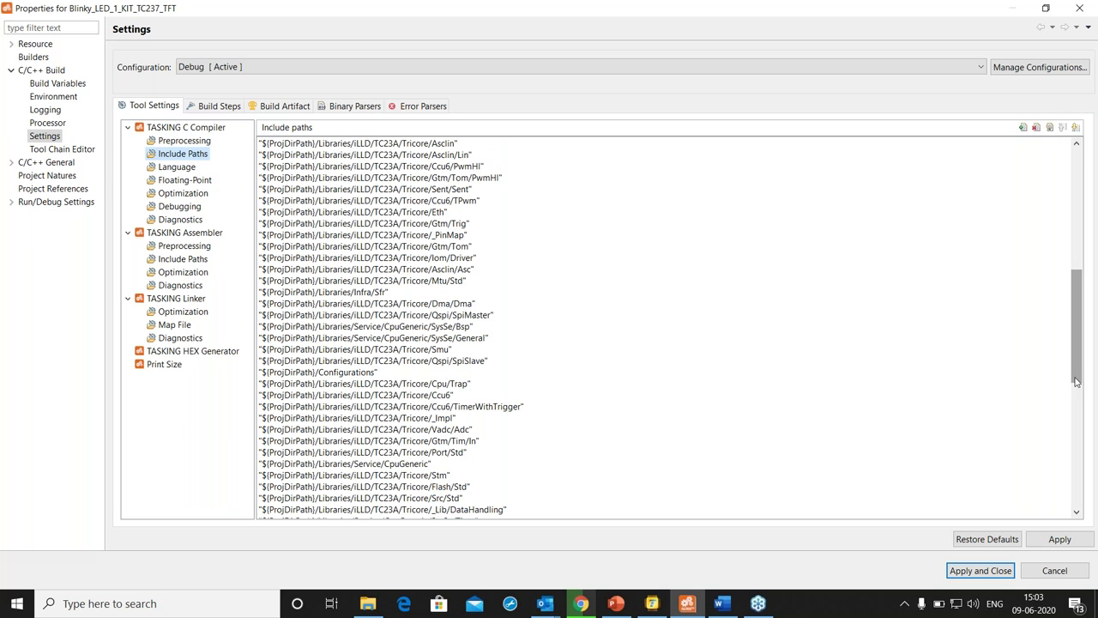
pyautogui.scroll(-12, 1077, 388)
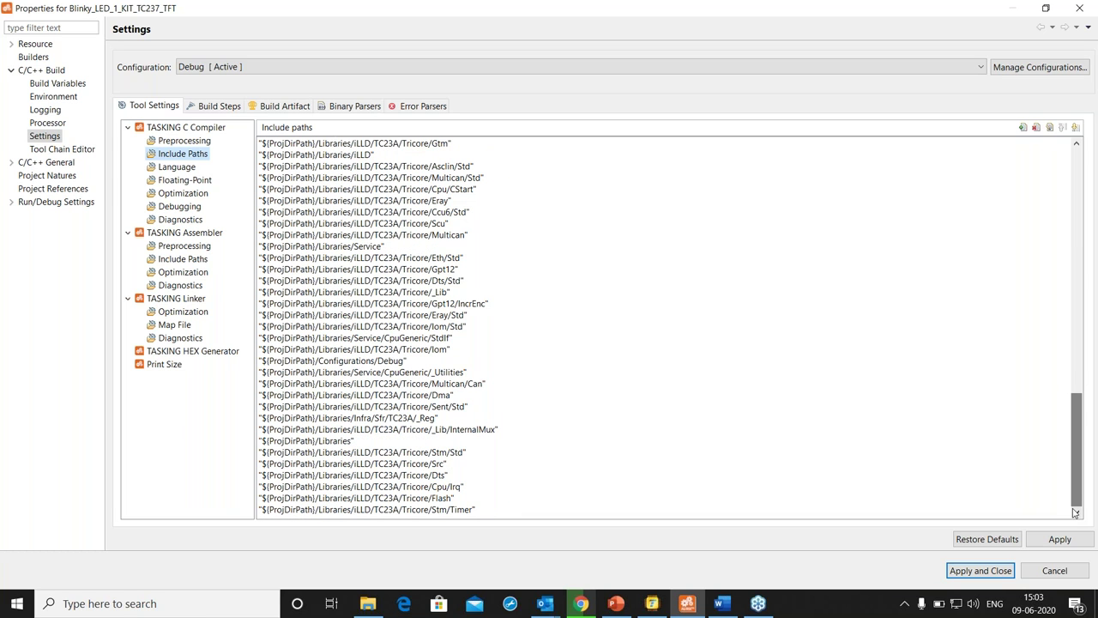
# Review the C compiler's language and optimization settings, then apply and close the project properties without changes
pyautogui.click(177, 166)
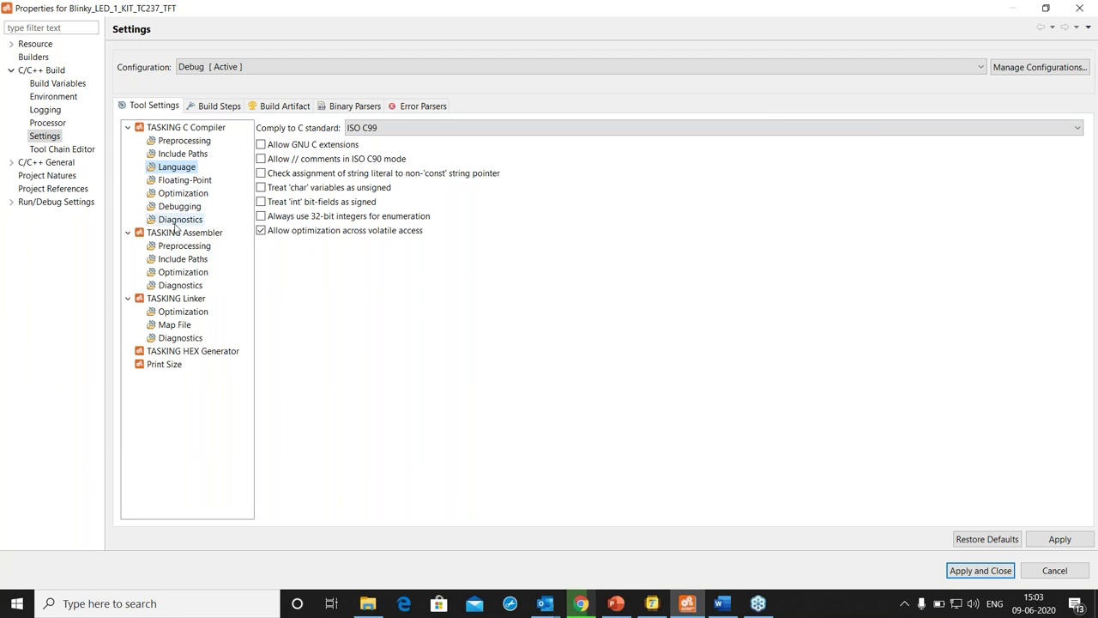
pyautogui.click(181, 195)
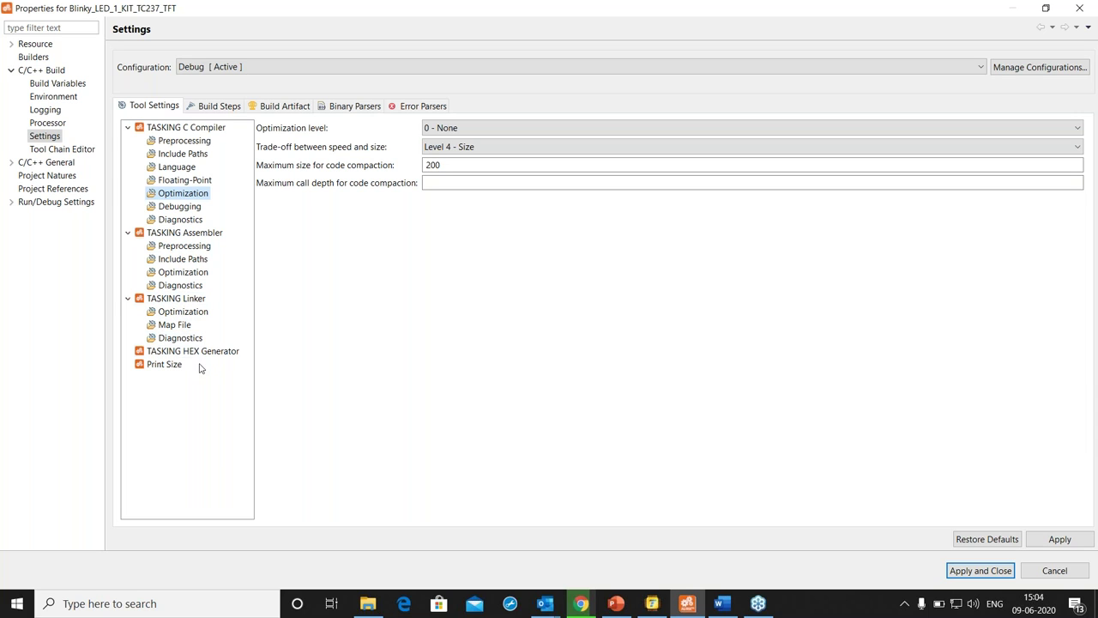
pyautogui.click(960, 573)
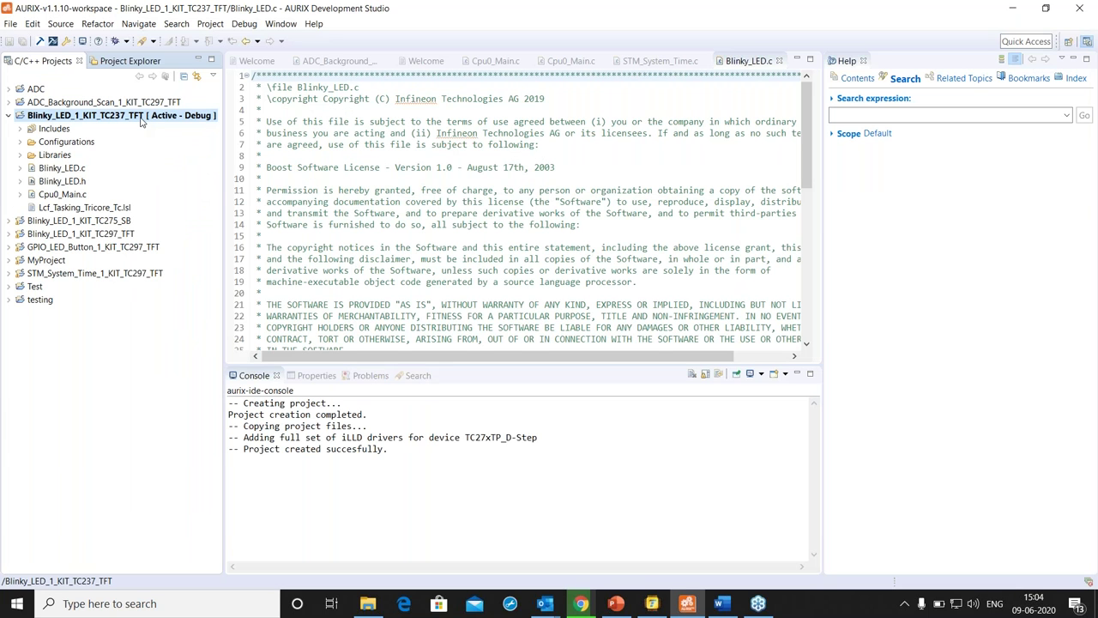
# Build the Blinky_LED_1_KIT_TC237_TFT project
pyautogui.rightClick(142, 119)
pyautogui.click(200, 223)
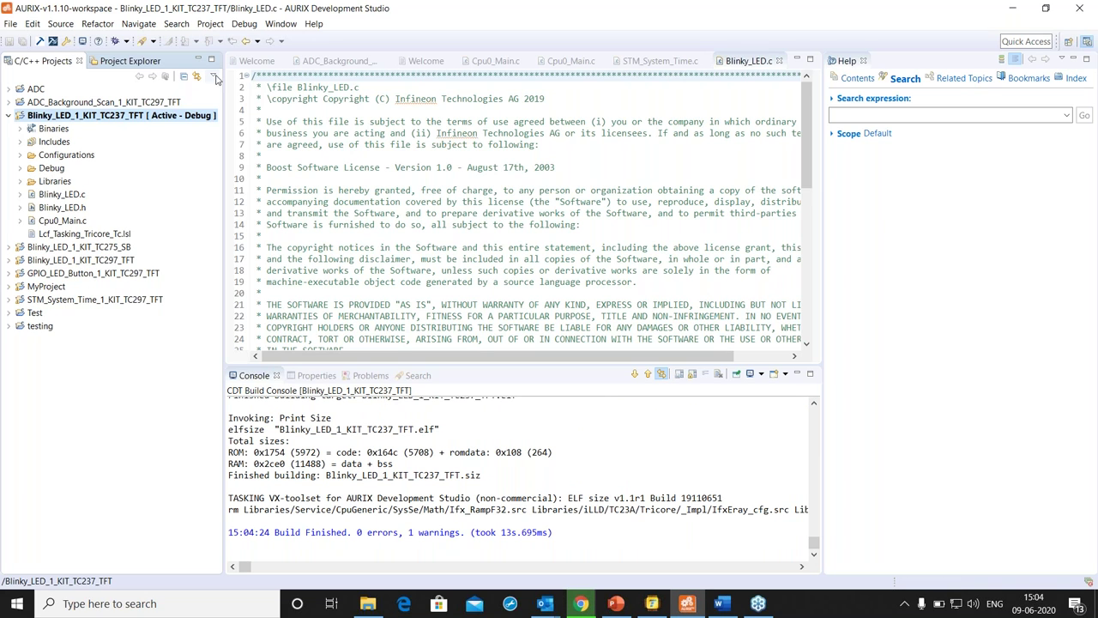
# Create a TASKING debug configuration for Blinky_LED_1_KIT_TC237_TFT, review its target settings, and close the dialog without starting a debug session
pyautogui.click(126, 42)
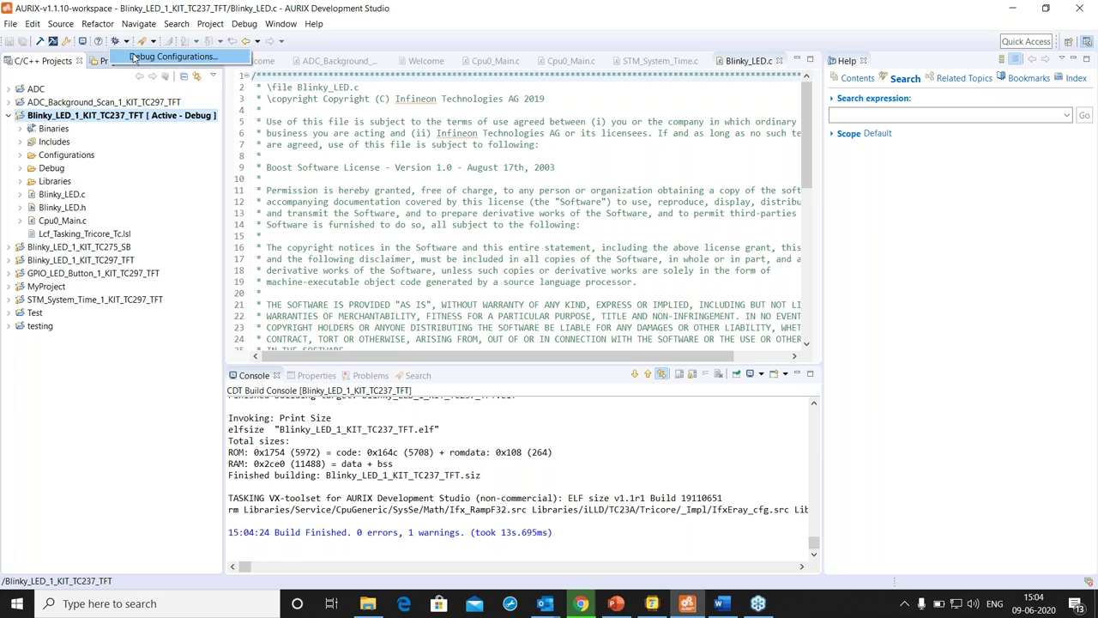
pyautogui.click(134, 57)
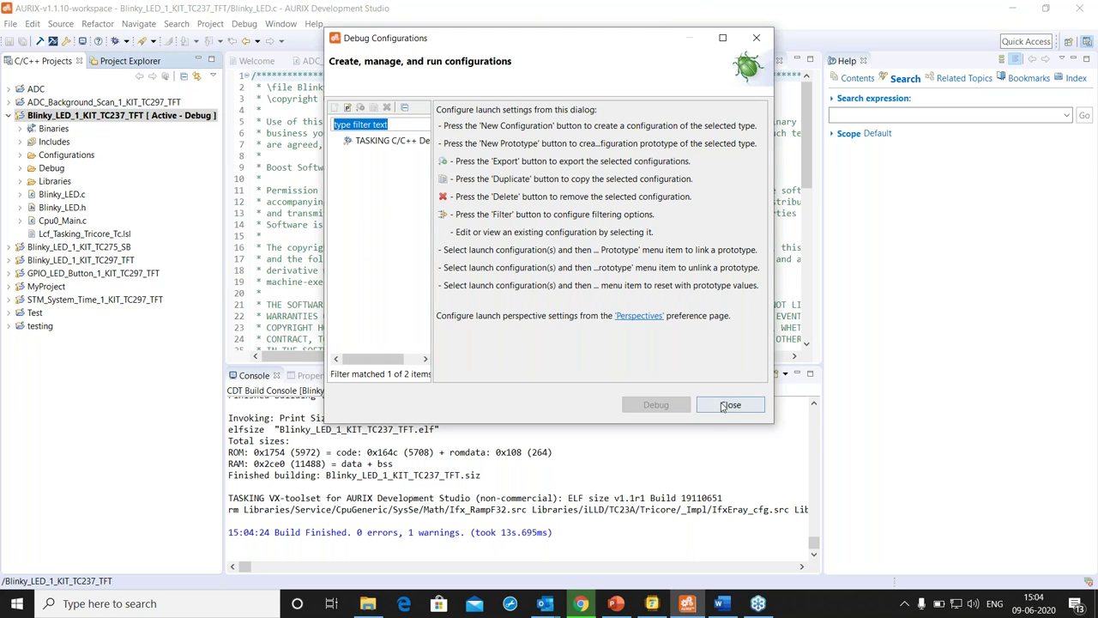
pyautogui.click(730, 408)
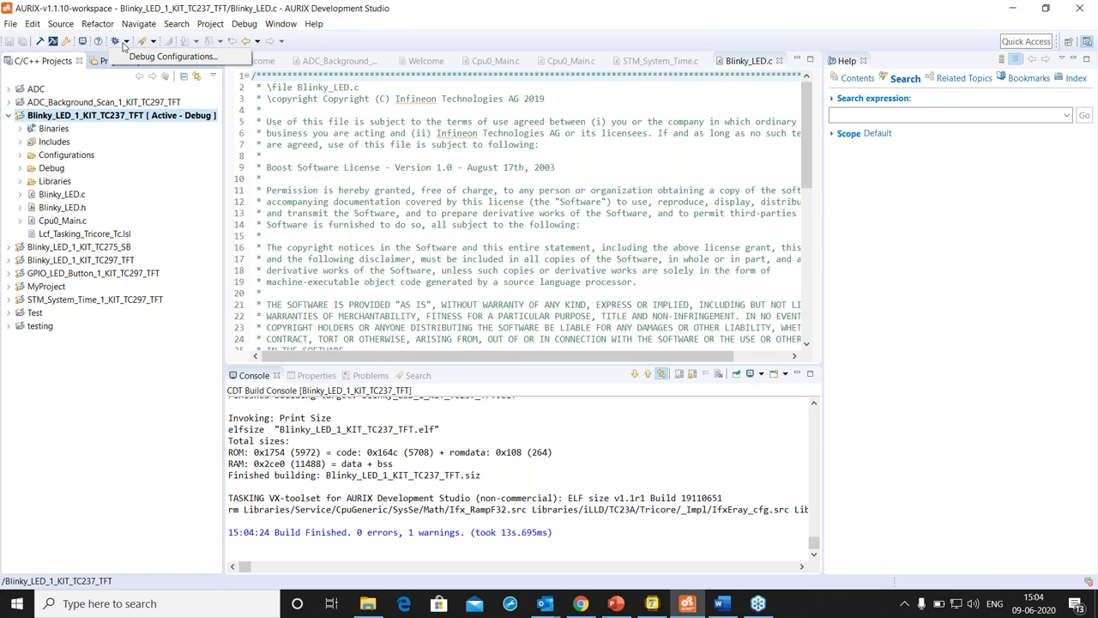
pyautogui.click(116, 41)
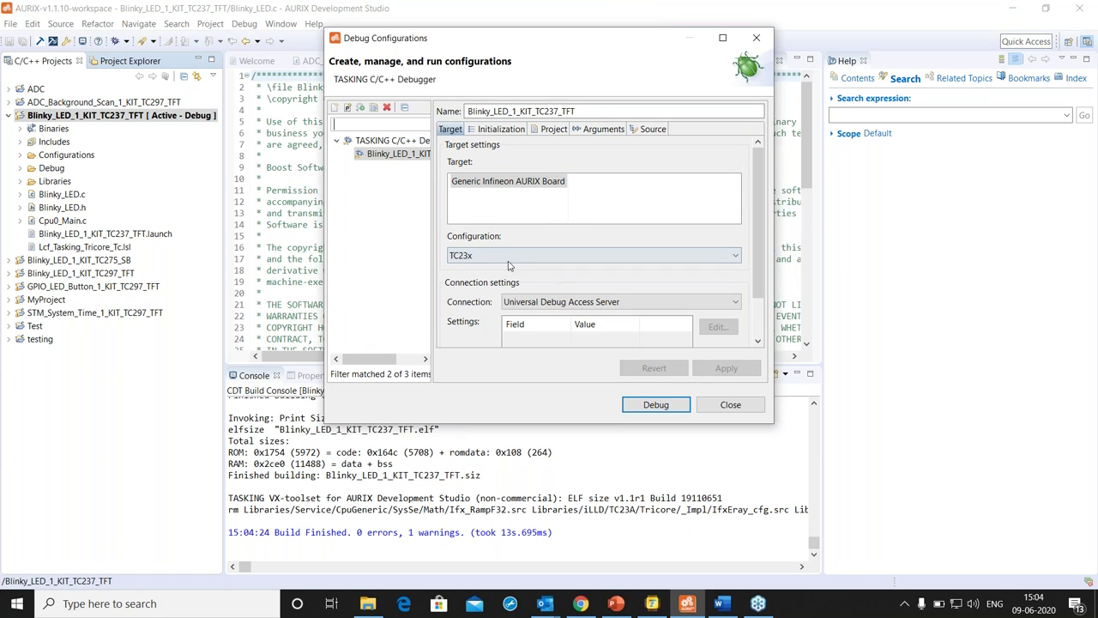
pyautogui.moveTo(455, 40); pyautogui.dragTo(366, 53)
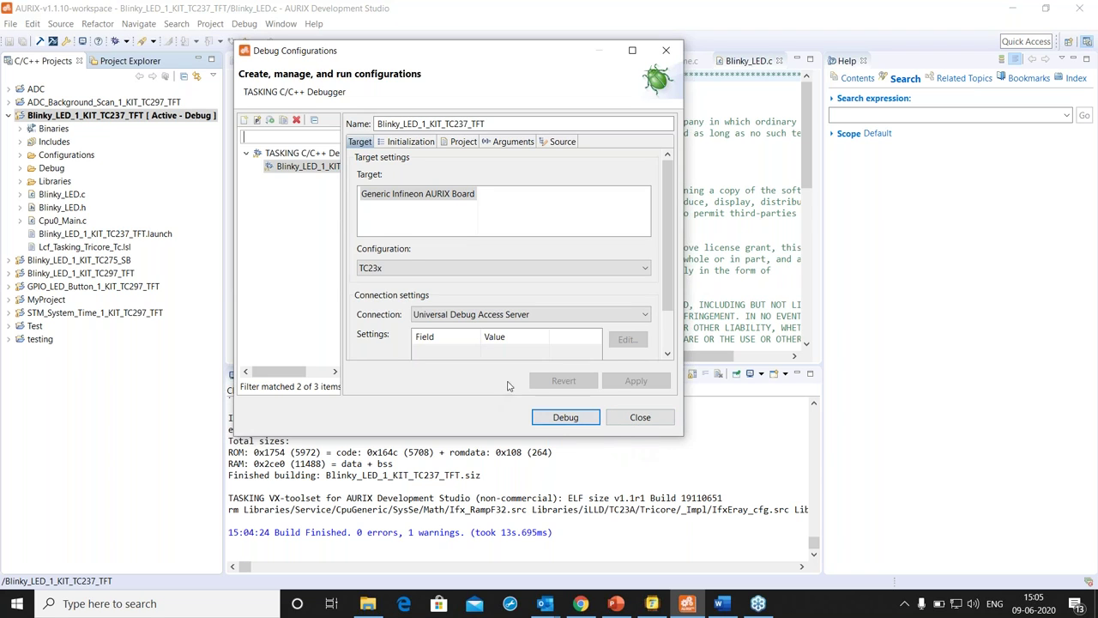
pyautogui.click(637, 419)
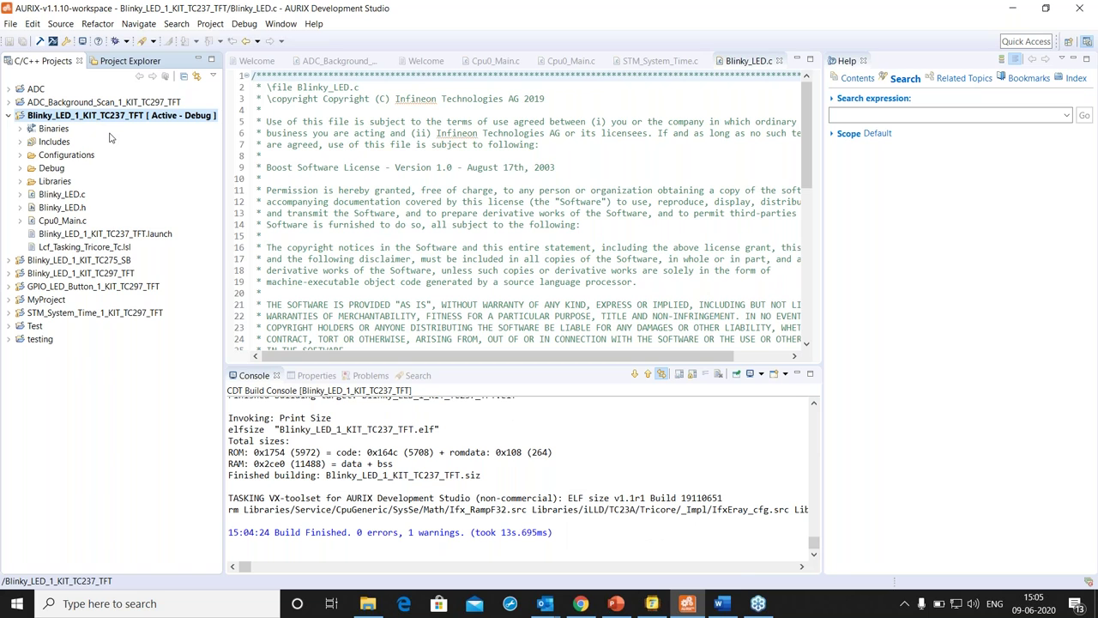
# Switch to File Explorer, open the Blinky_LED_1_KIT_TC237_TFT folder in AURIX-v1.1.10-workspace, and select all its files and folders
pyautogui.click(367, 604)
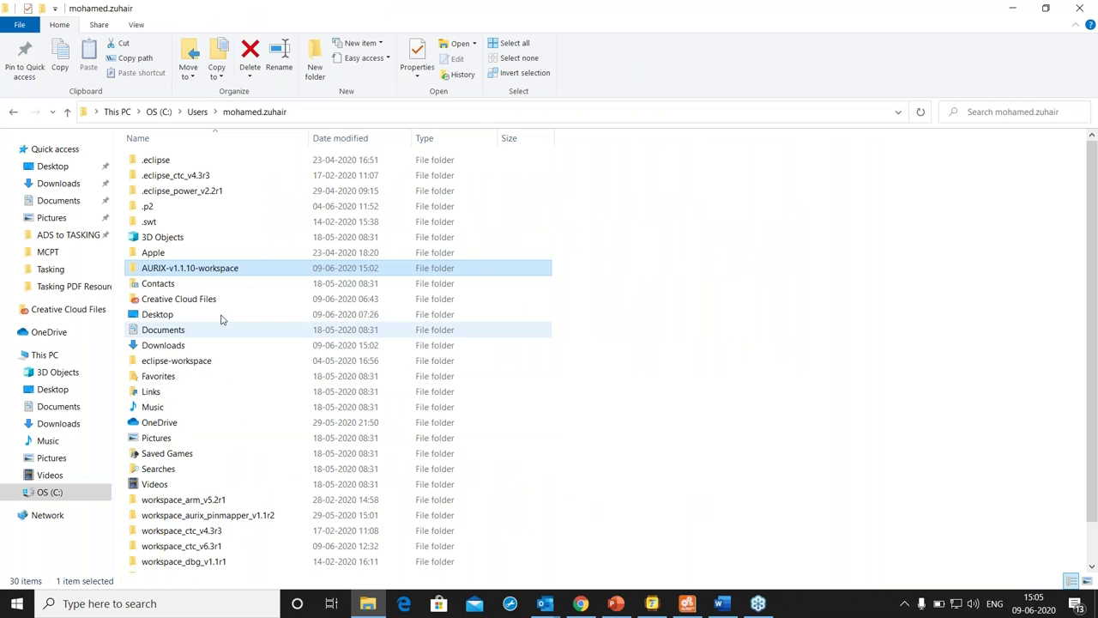
pyautogui.doubleClick(220, 271)
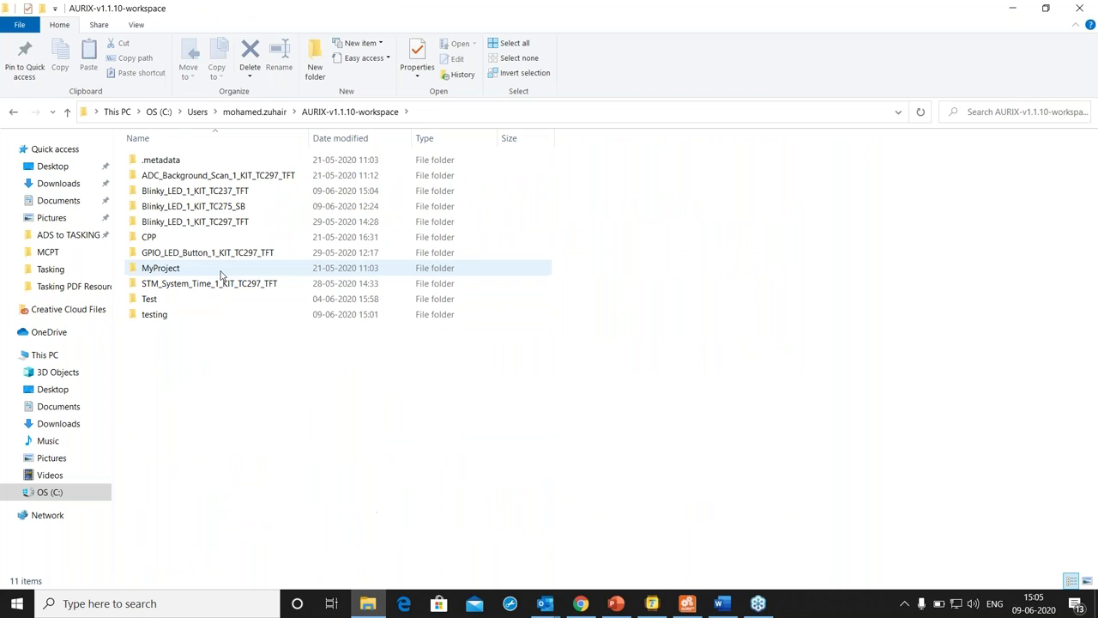
pyautogui.doubleClick(233, 176)
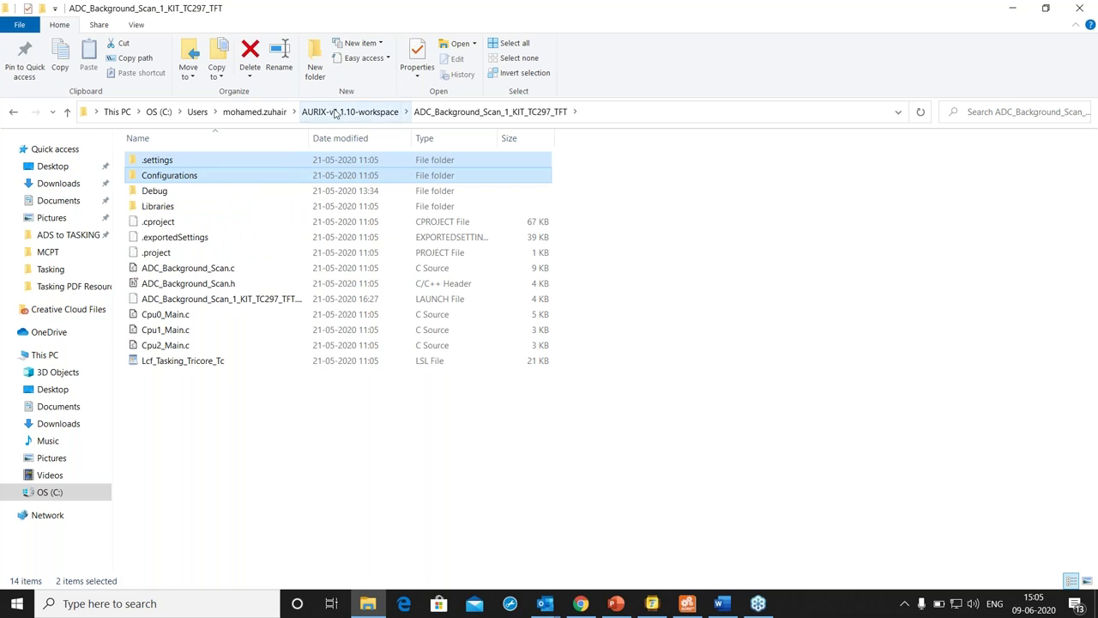
pyautogui.click(322, 112)
pyautogui.doubleClick(229, 191)
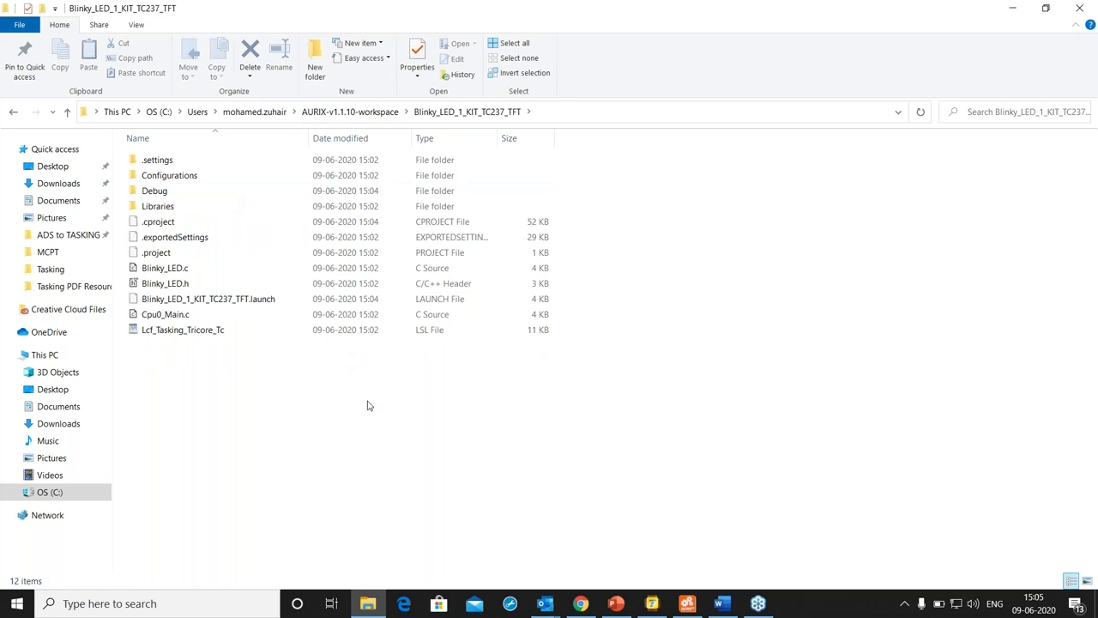
pyautogui.hotkey('ctrl', 'a')
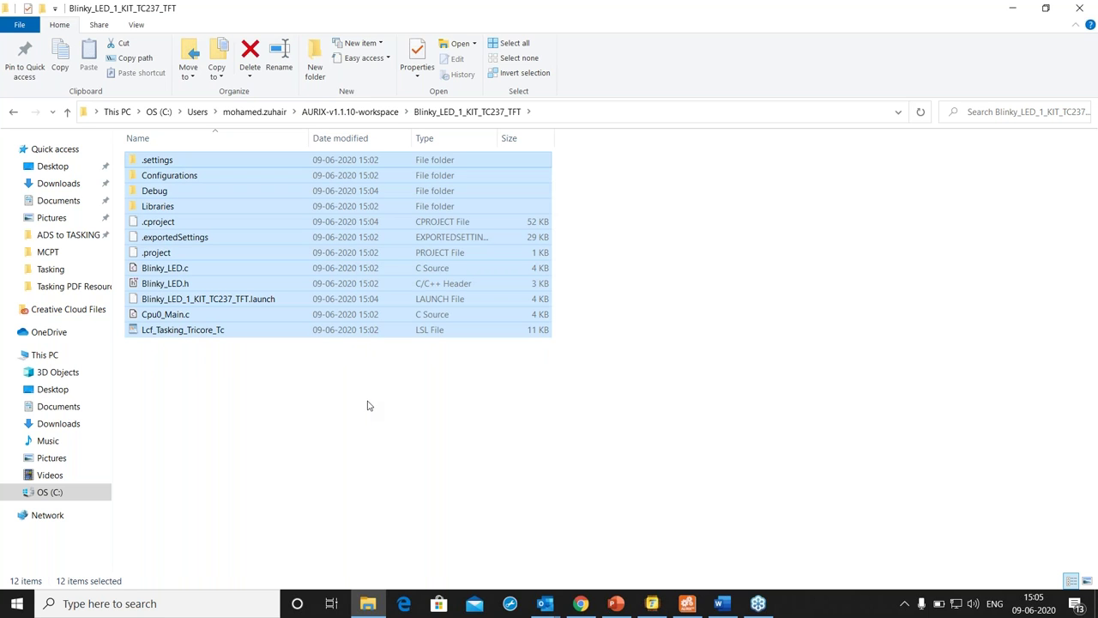
# Switch to TriCore Eclipse IDE and start a new TASKING TriCore C/C++ project named TSK_237 as an Empty Project, continuing to processor selection
pyautogui.click(652, 606)
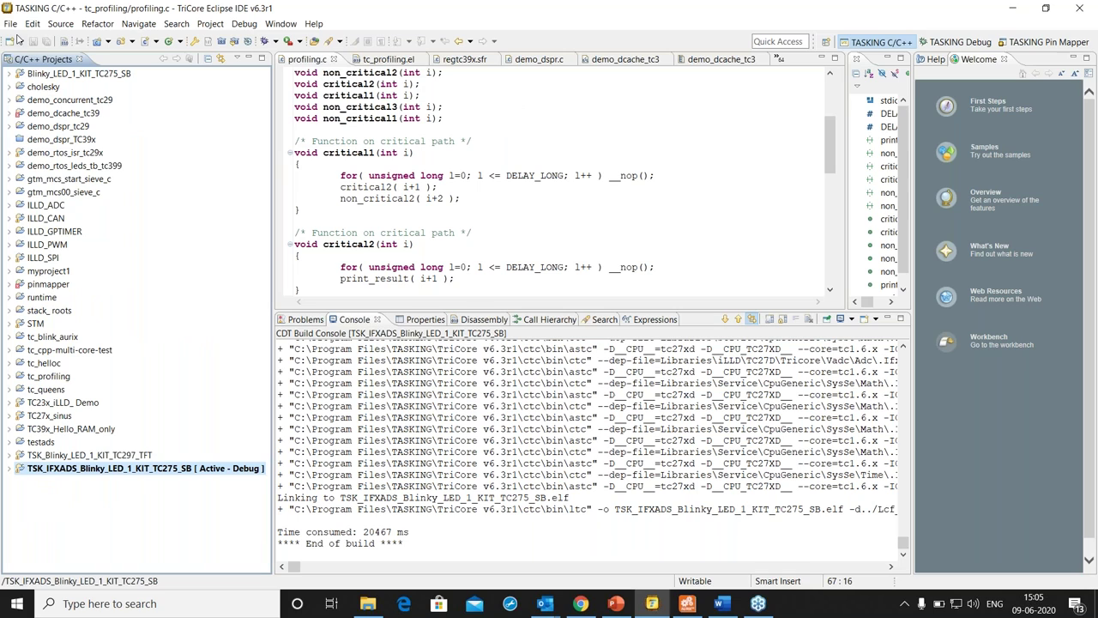
pyautogui.click(10, 26)
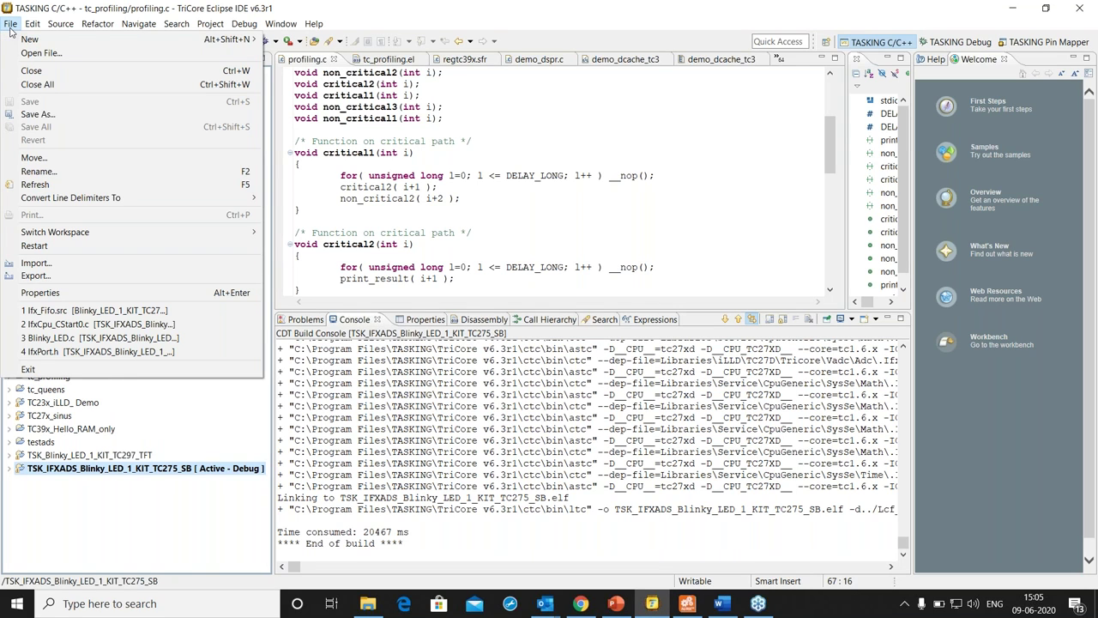
pyautogui.moveTo(12, 41)
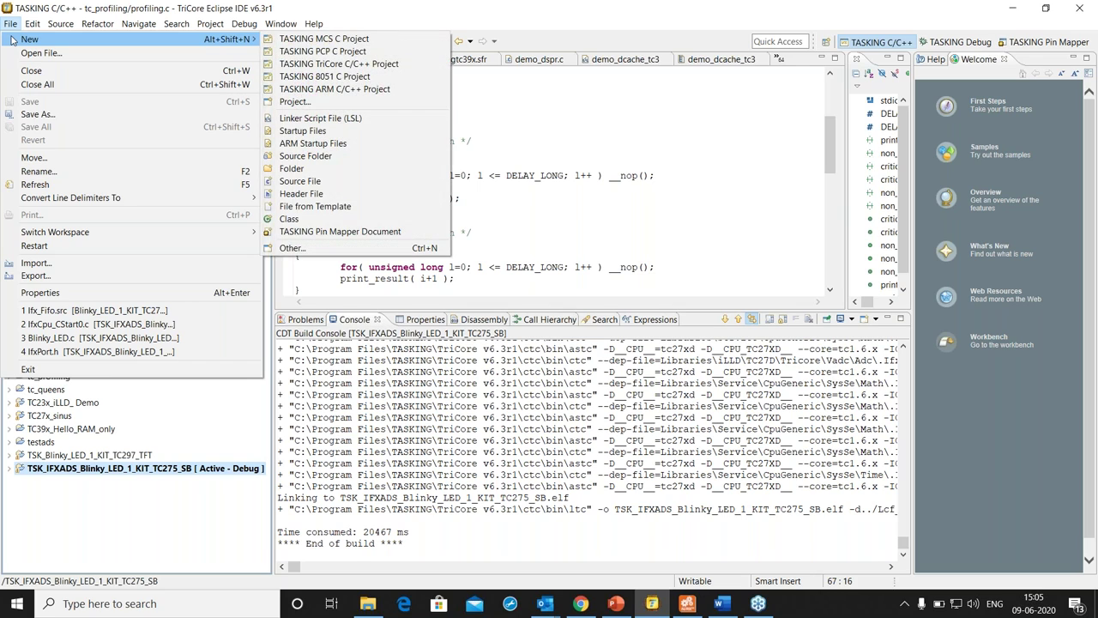
pyautogui.click(289, 64)
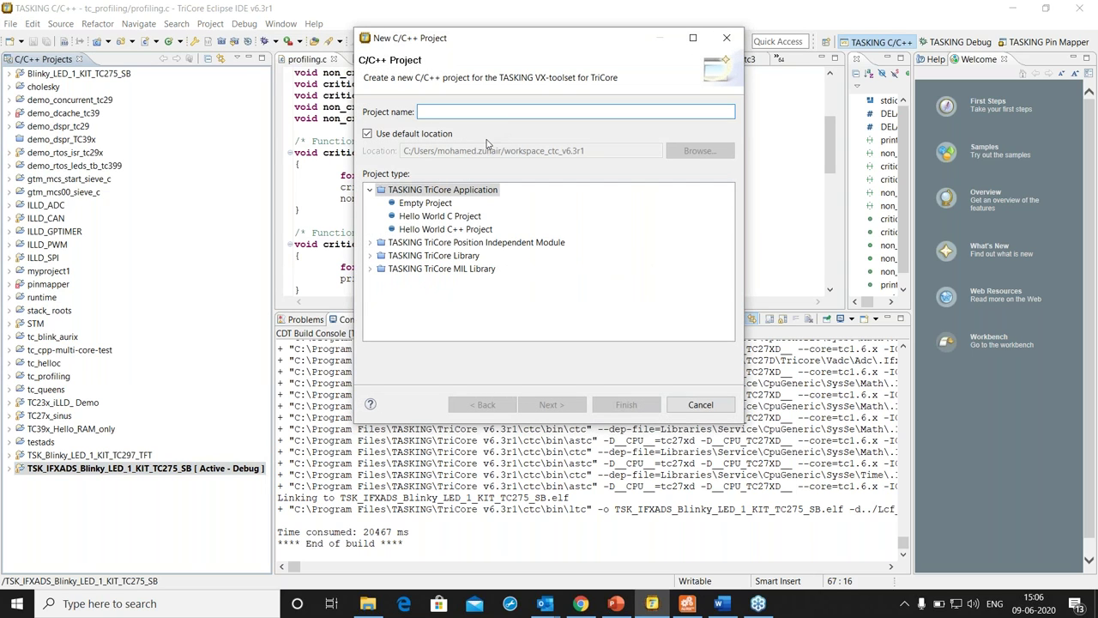
pyautogui.write('TSK')
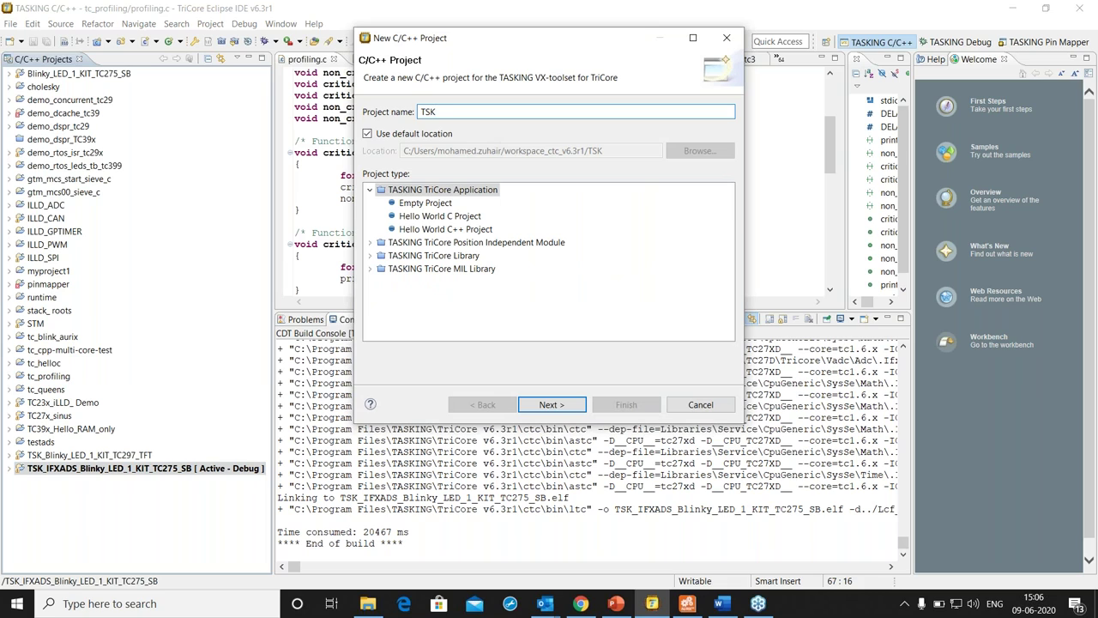
pyautogui.write('_237')
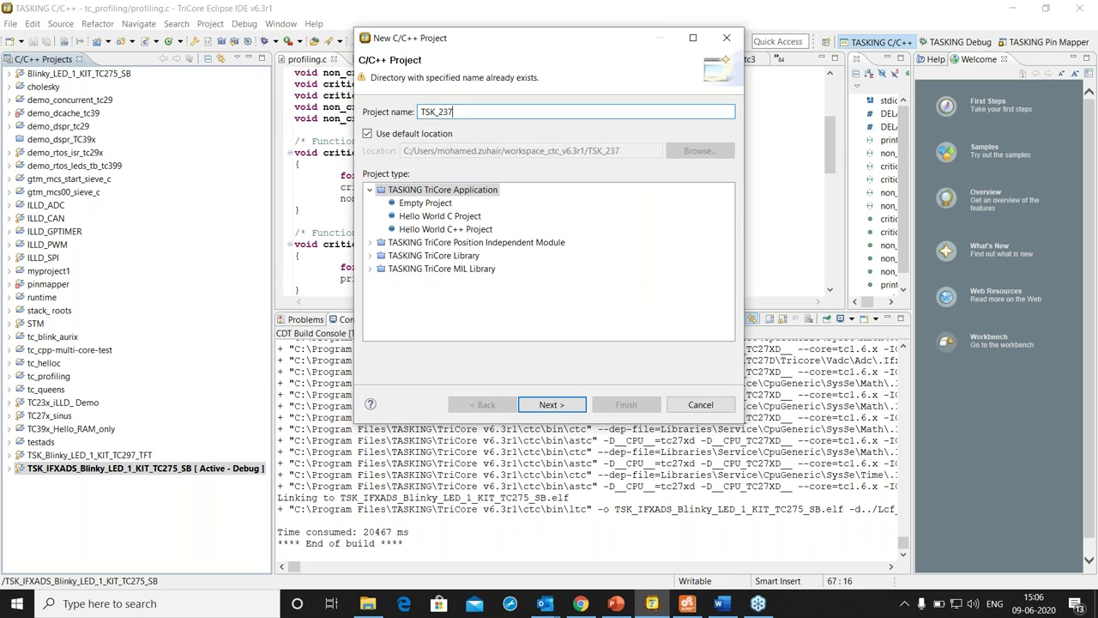
pyautogui.click(426, 204)
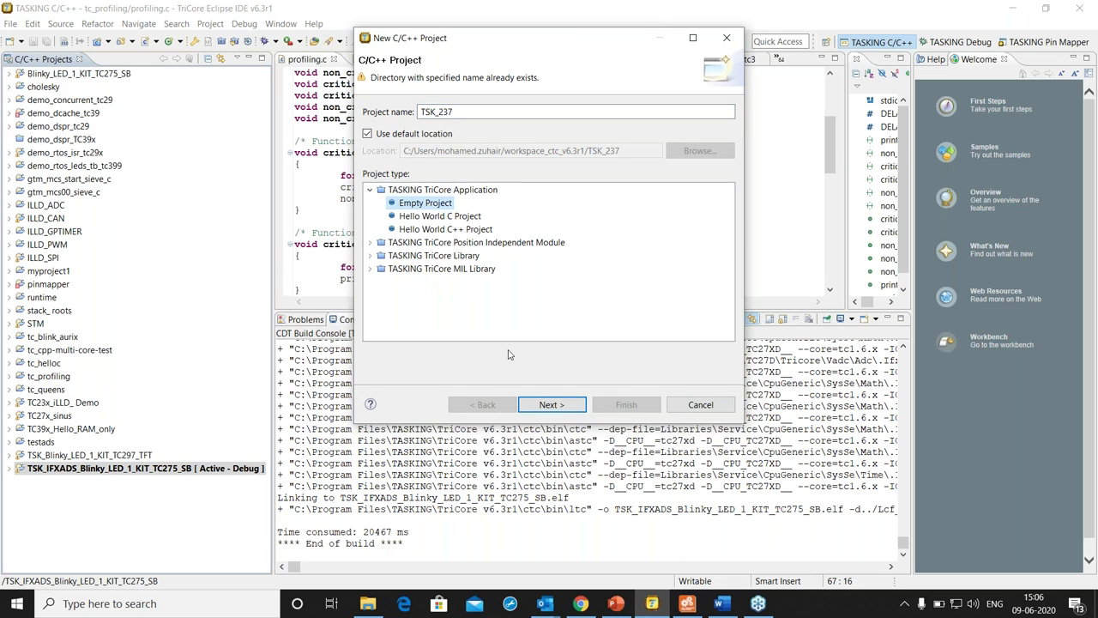
pyautogui.click(549, 405)
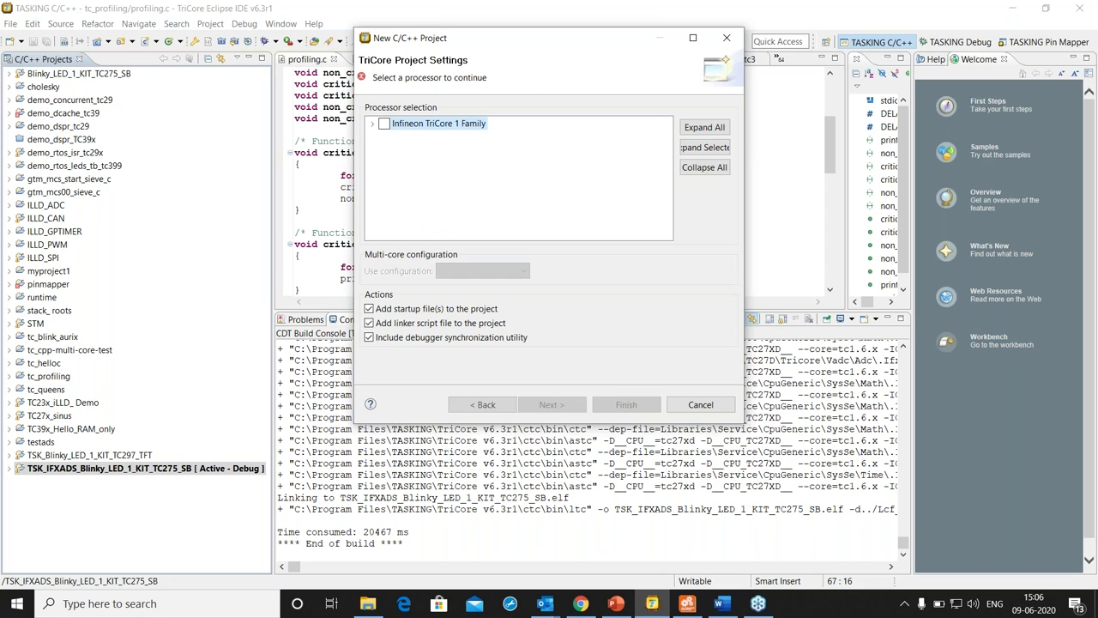
# Select the TC23x processor from the AURIX Family, exclude startup files, and continue to the target settings, accepting the override of existing project settings
pyautogui.click(373, 125)
pyautogui.moveTo(668, 163)
pyautogui.mouseDown()
pyautogui.moveTo(668, 193)
pyautogui.moveTo(667, 175)
pyautogui.mouseUp()
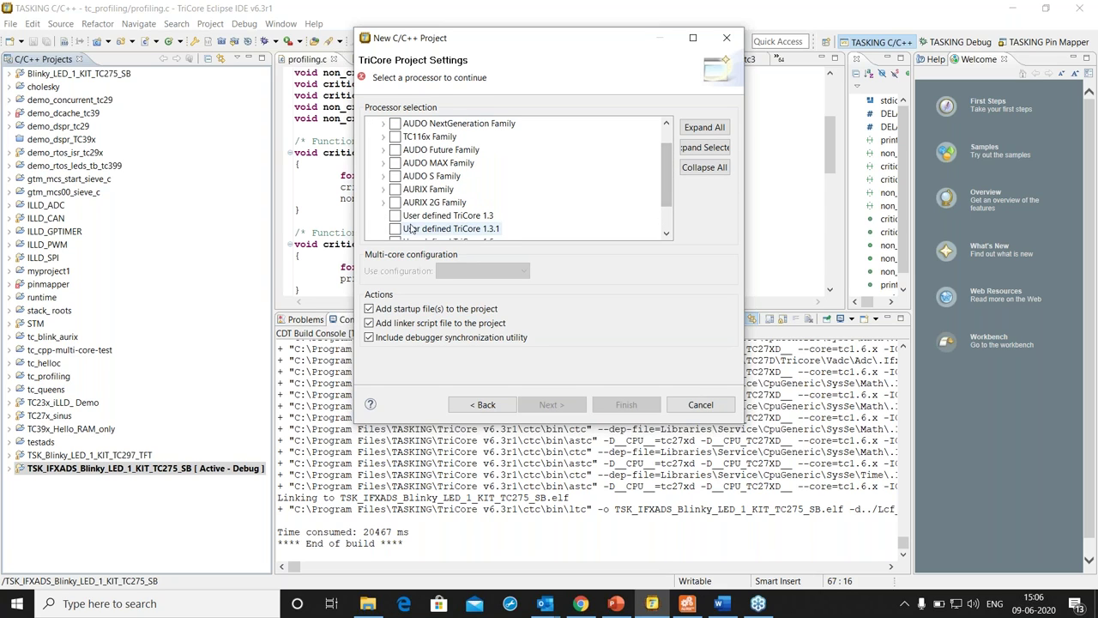
pyautogui.click(382, 204)
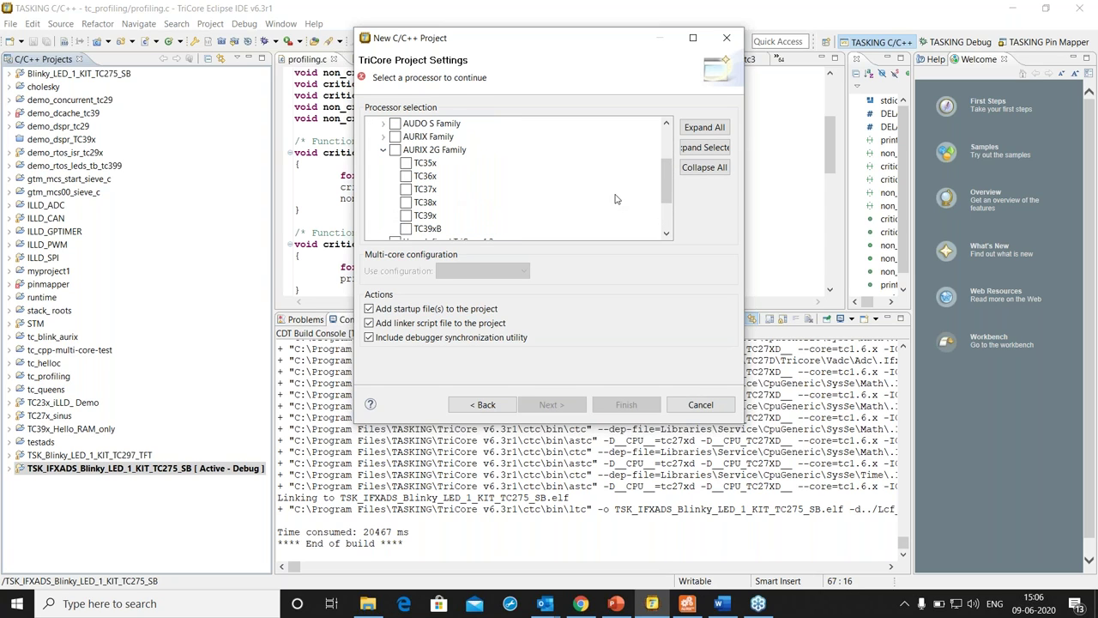
pyautogui.moveTo(672, 181)
pyautogui.mouseDown()
pyautogui.moveTo(670, 196)
pyautogui.moveTo(662, 176)
pyautogui.mouseUp()
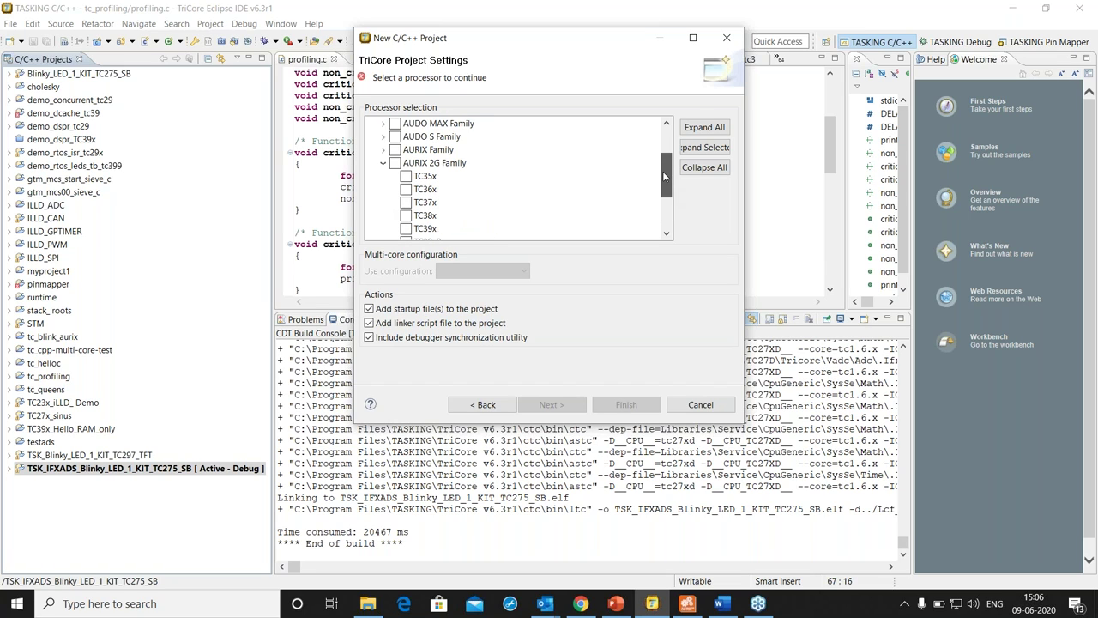
pyautogui.click(383, 150)
pyautogui.click(406, 163)
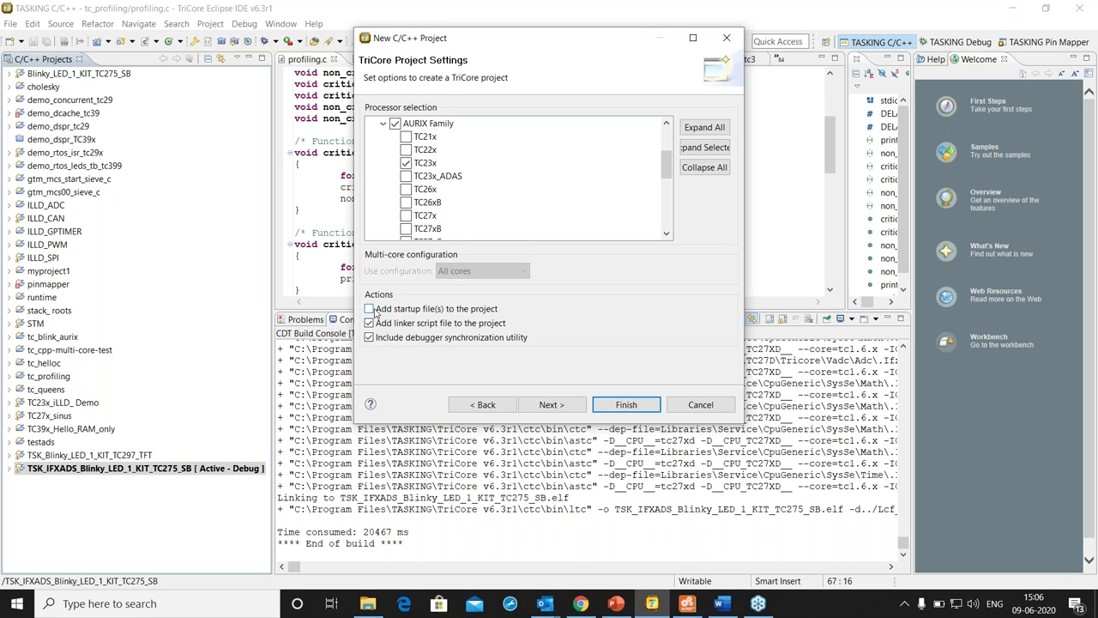
pyautogui.click(550, 405)
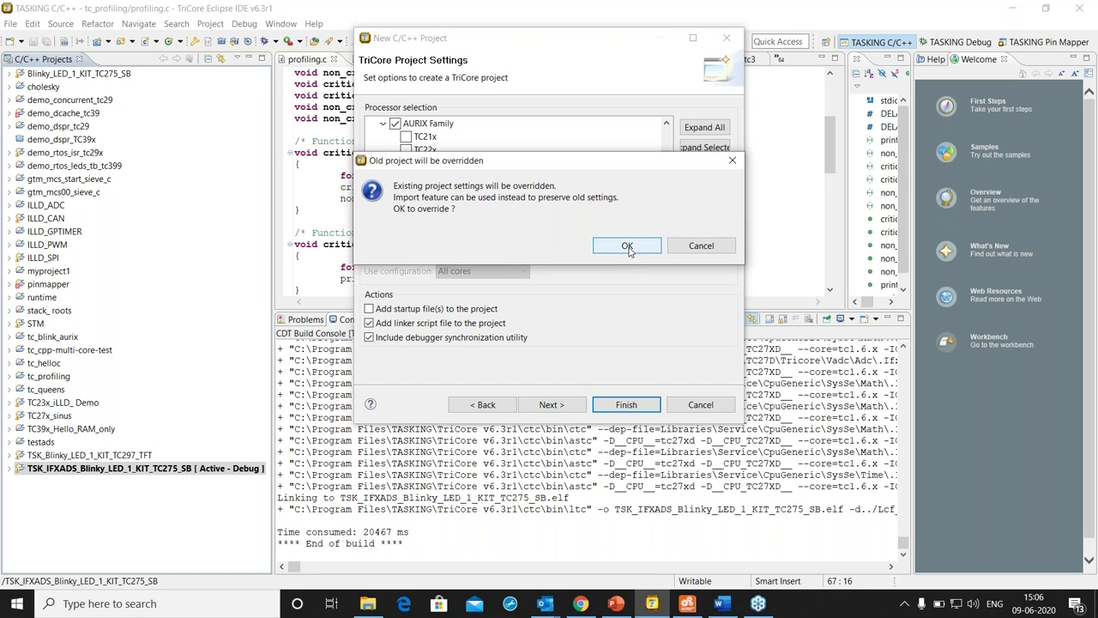
pyautogui.click(628, 246)
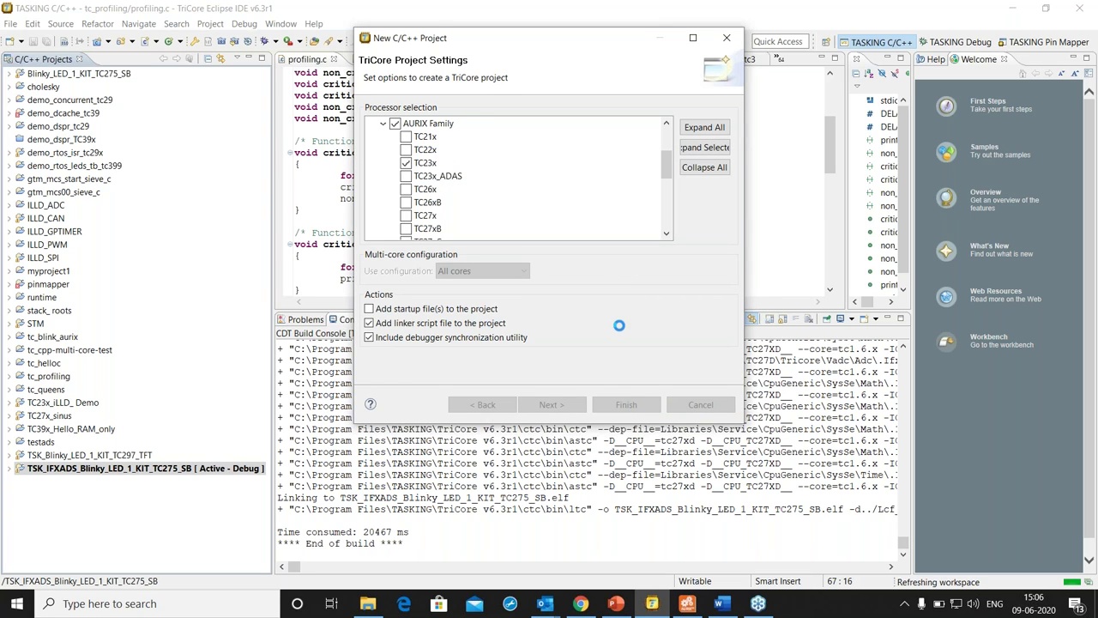
pyautogui.click(566, 405)
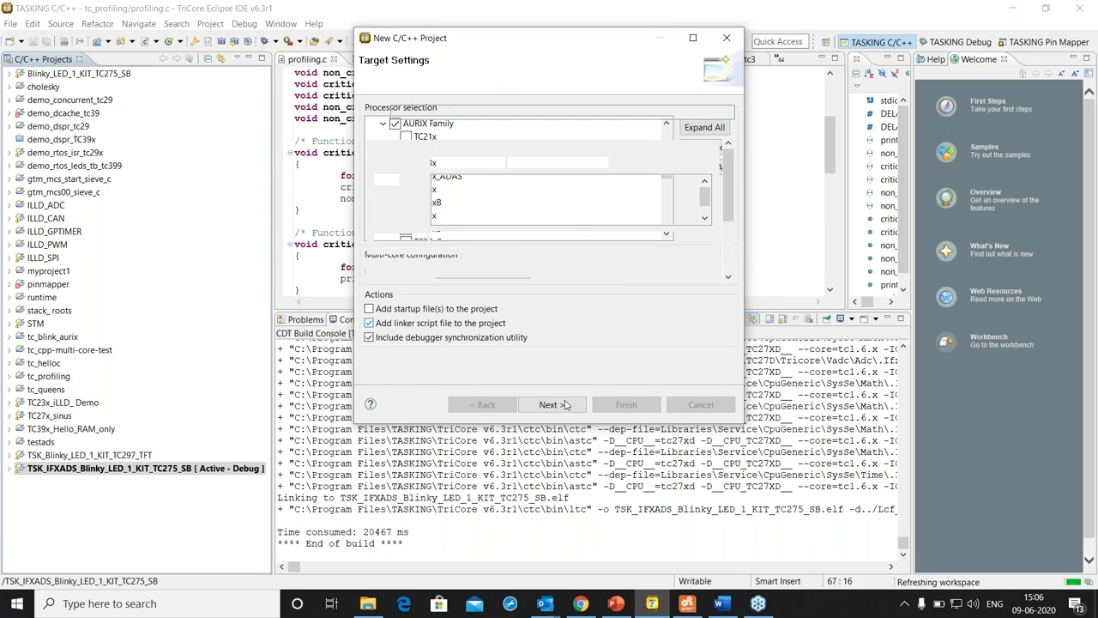
# Set the debug target to TriCore 1.6.x Instruction Set Simulator and finish creating the TSK_237 project
pyautogui.click(704, 219)
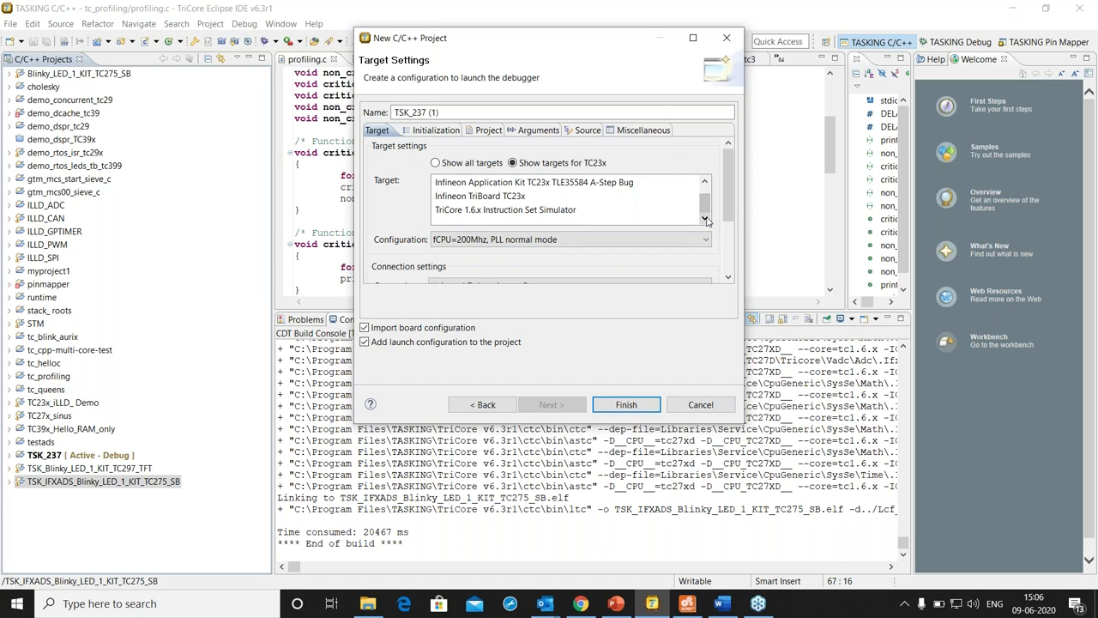
pyautogui.click(549, 209)
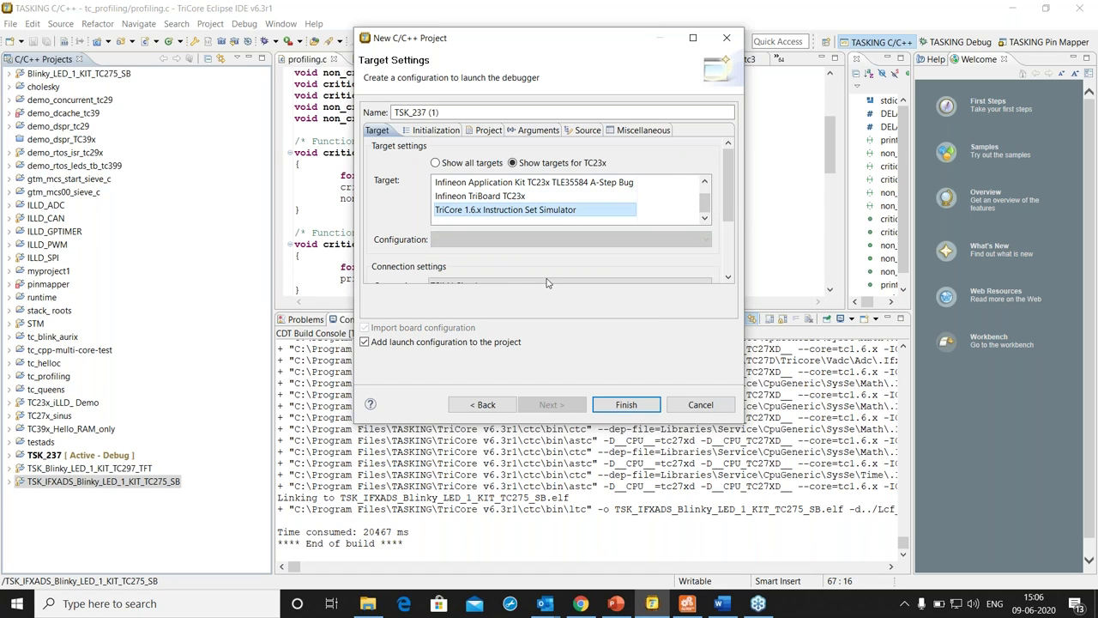
pyautogui.click(633, 408)
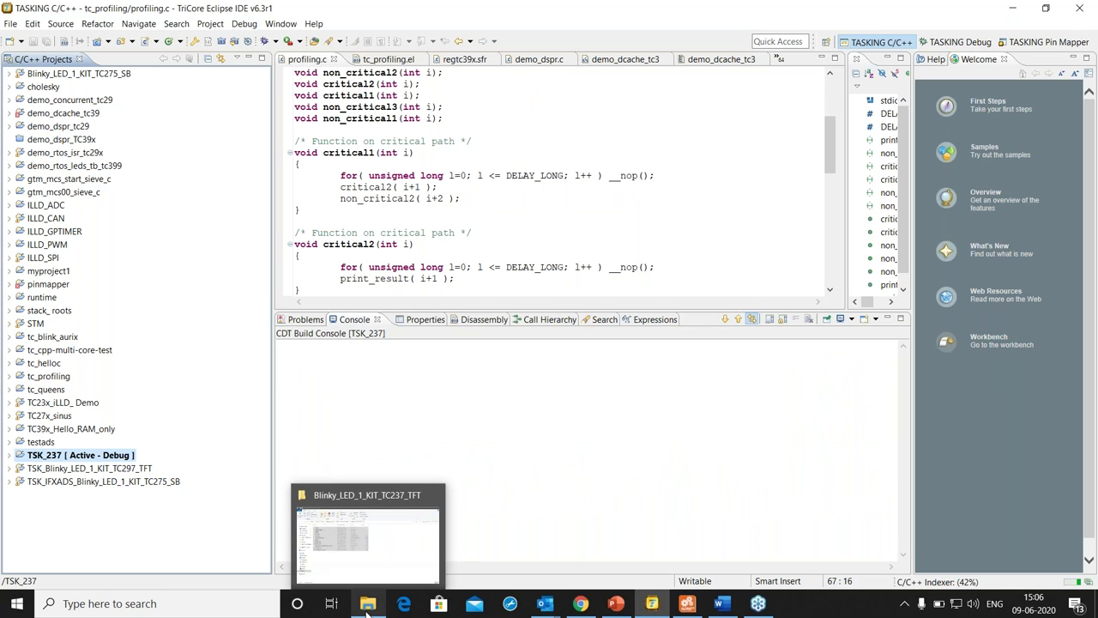
# Switch to File Explorer and open the TSK_237 project folder inside workspace_ctc_v6.3r1
pyautogui.click(366, 605)
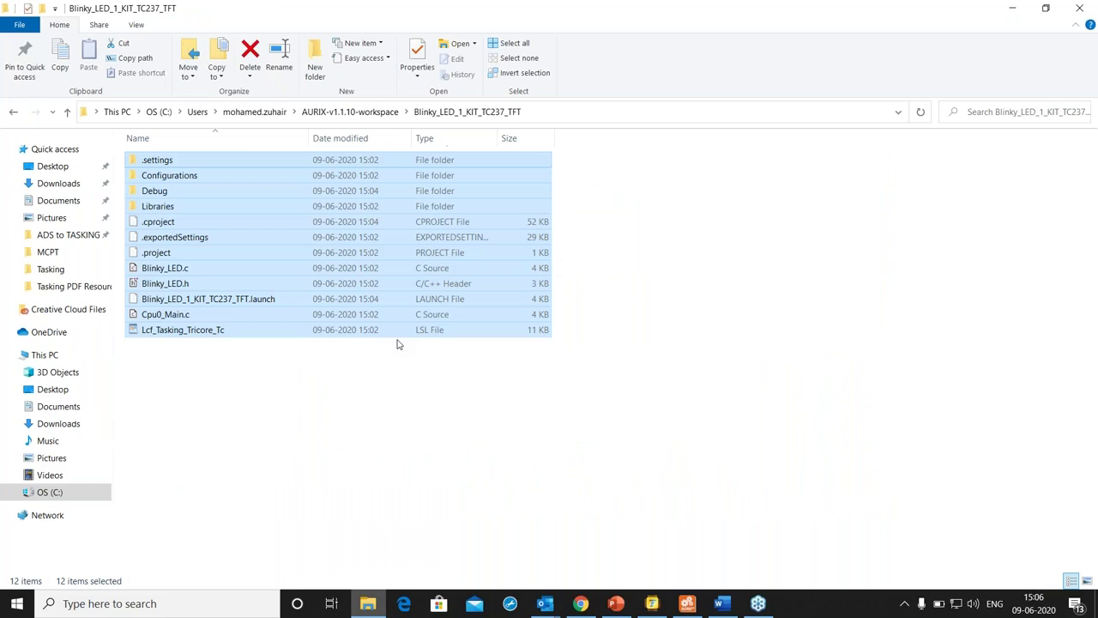
pyautogui.click(255, 113)
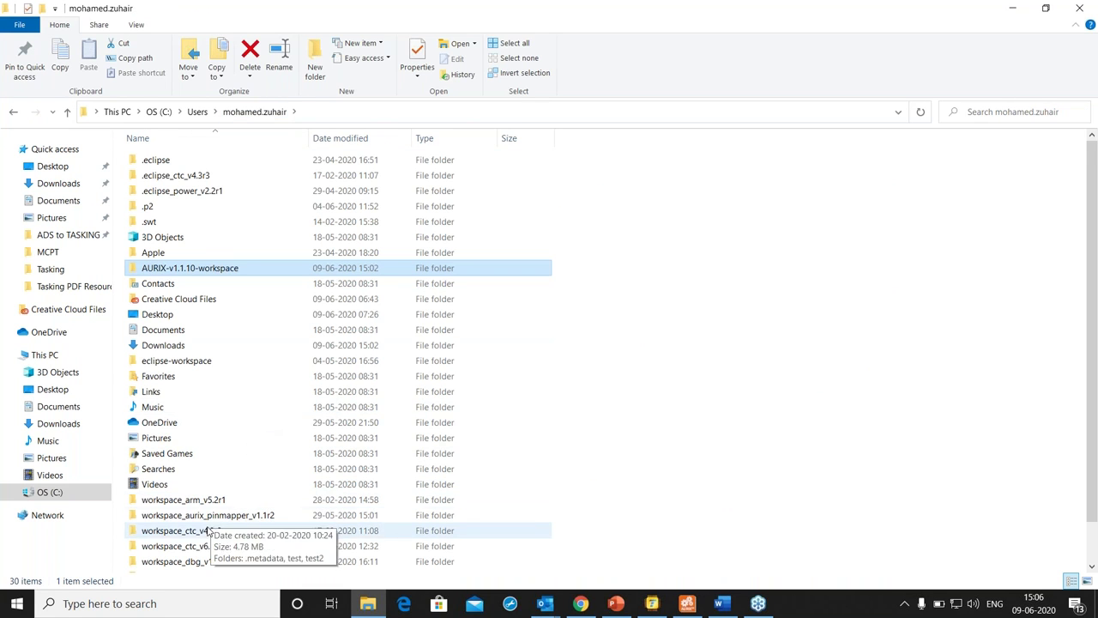
pyautogui.doubleClick(205, 548)
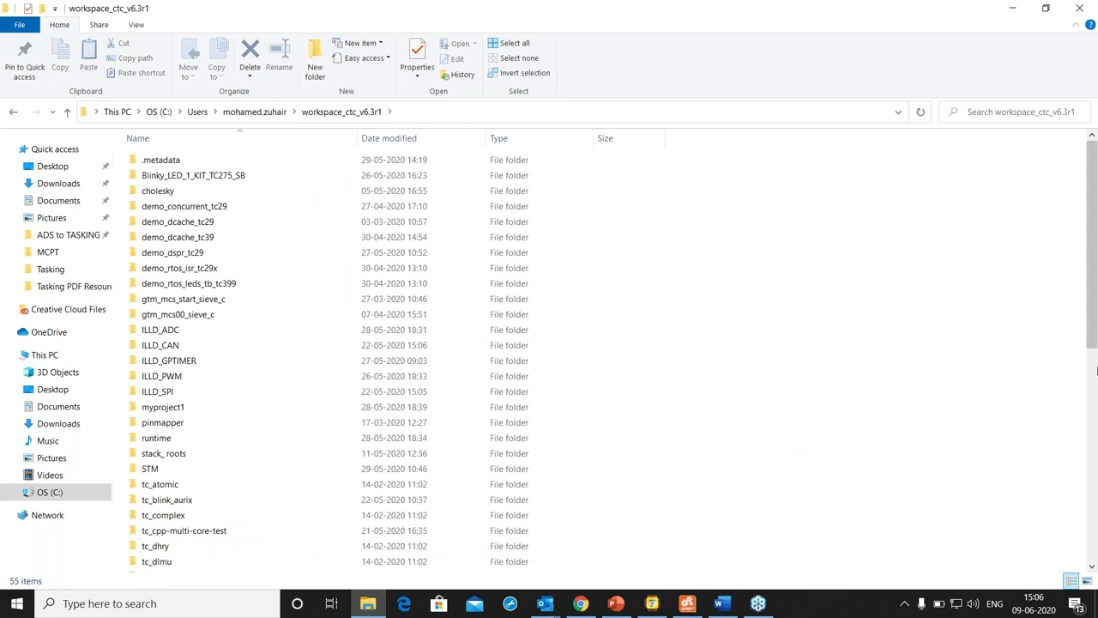
pyautogui.moveTo(1095, 347); pyautogui.dragTo(625, 515)
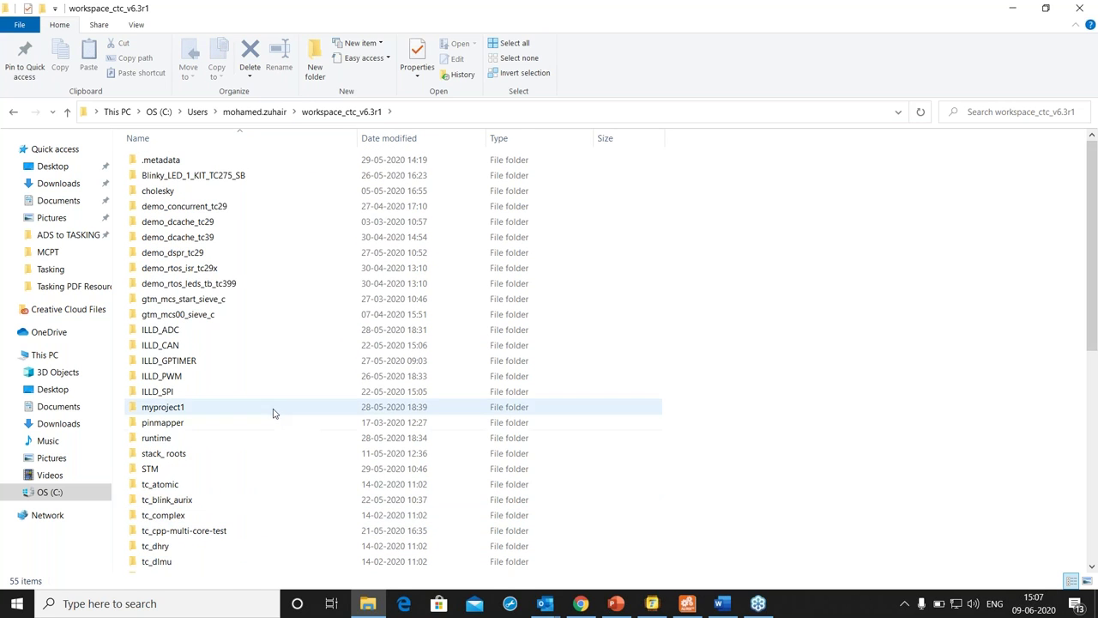
pyautogui.moveTo(1093, 349); pyautogui.dragTo(1093, 559)
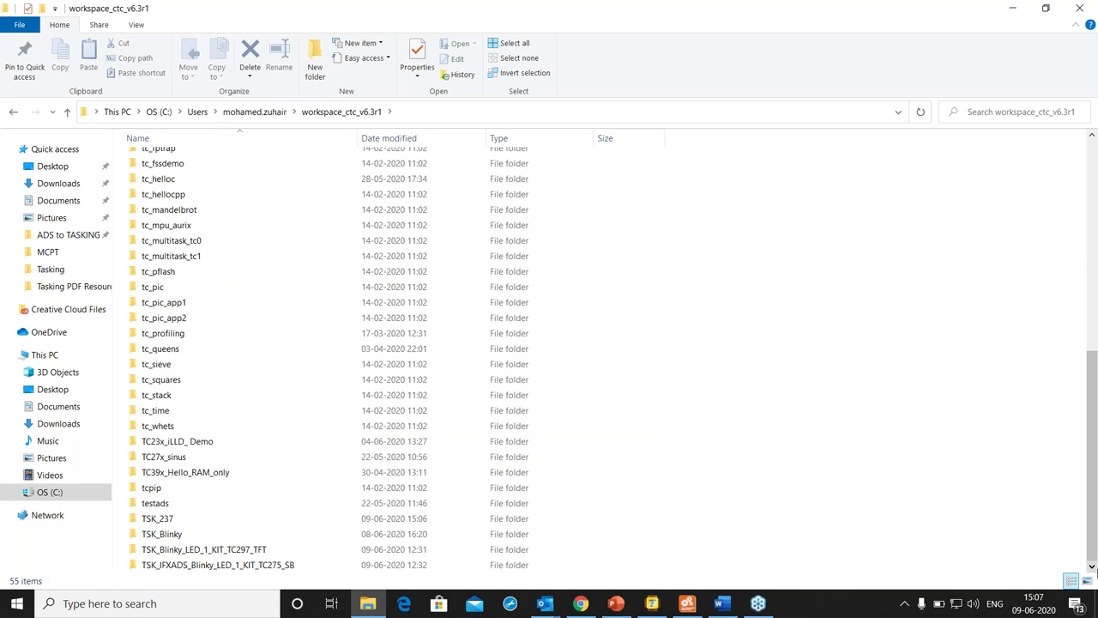
pyautogui.doubleClick(193, 520)
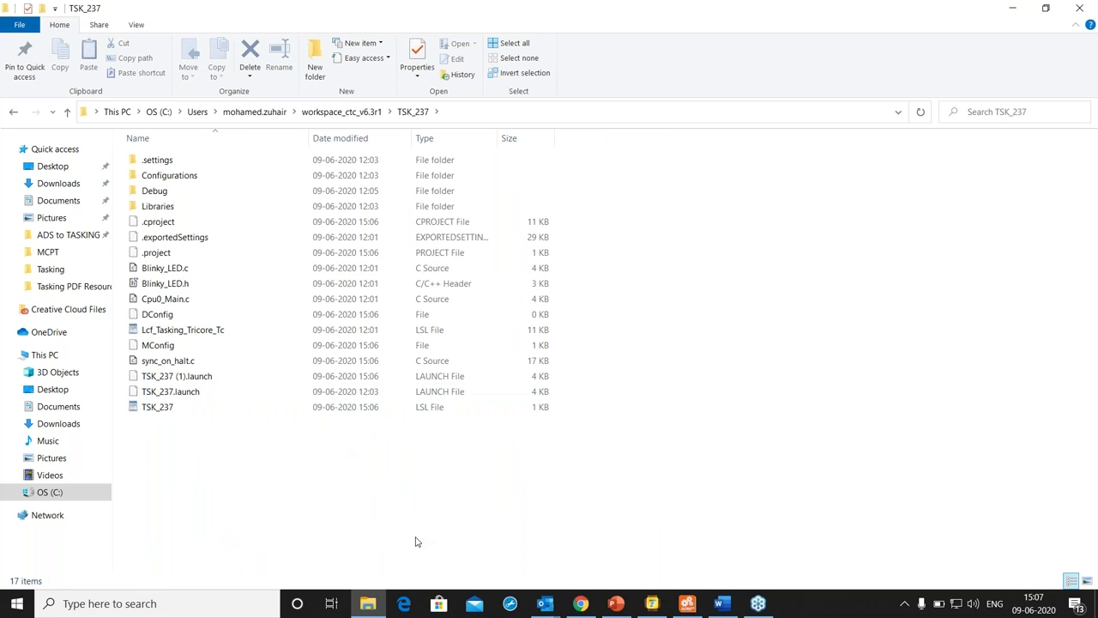
# Return to the Blinky_LED_1_KIT_TC237_TFT folder in AURIX-v1.1.10-workspace and copy all its files and folders
pyautogui.click(264, 112)
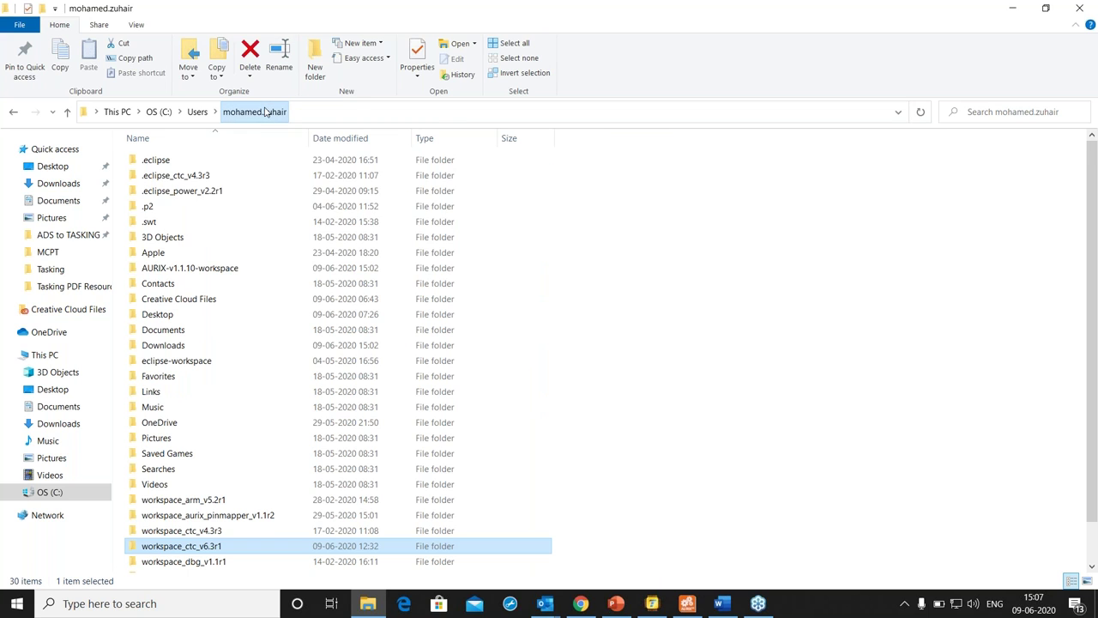
pyautogui.doubleClick(187, 269)
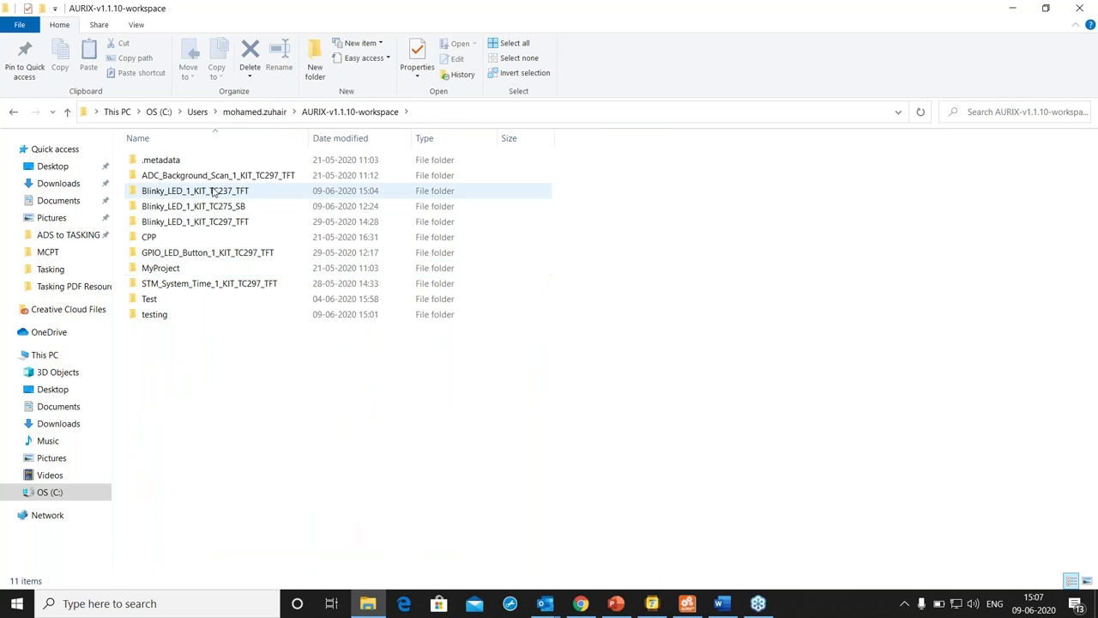
pyautogui.doubleClick(214, 192)
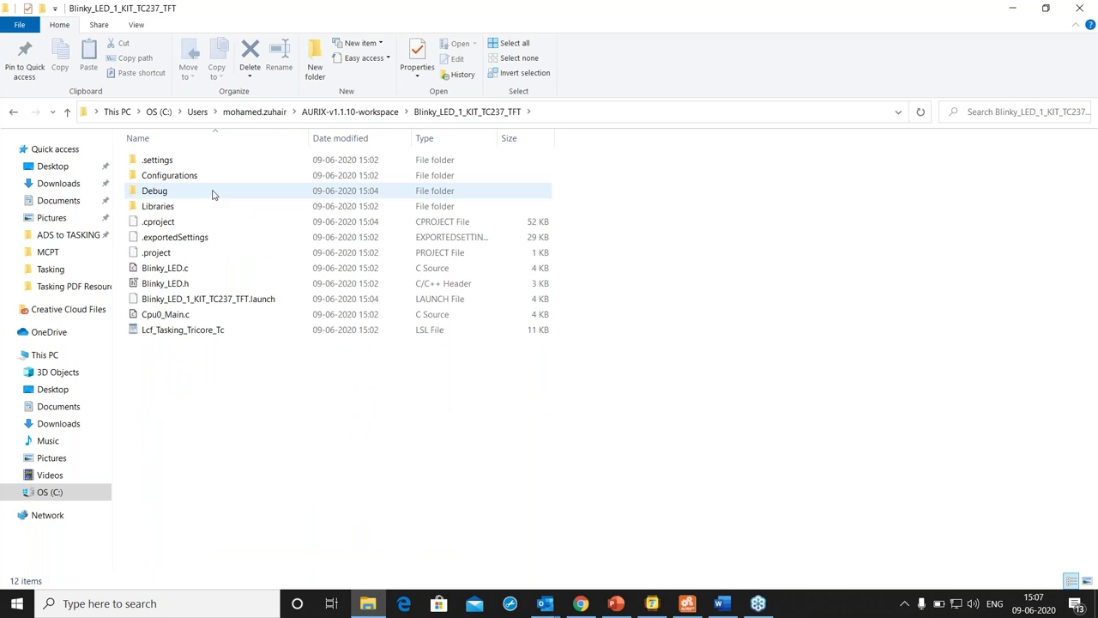
pyautogui.hotkey('ctrl', 'a')
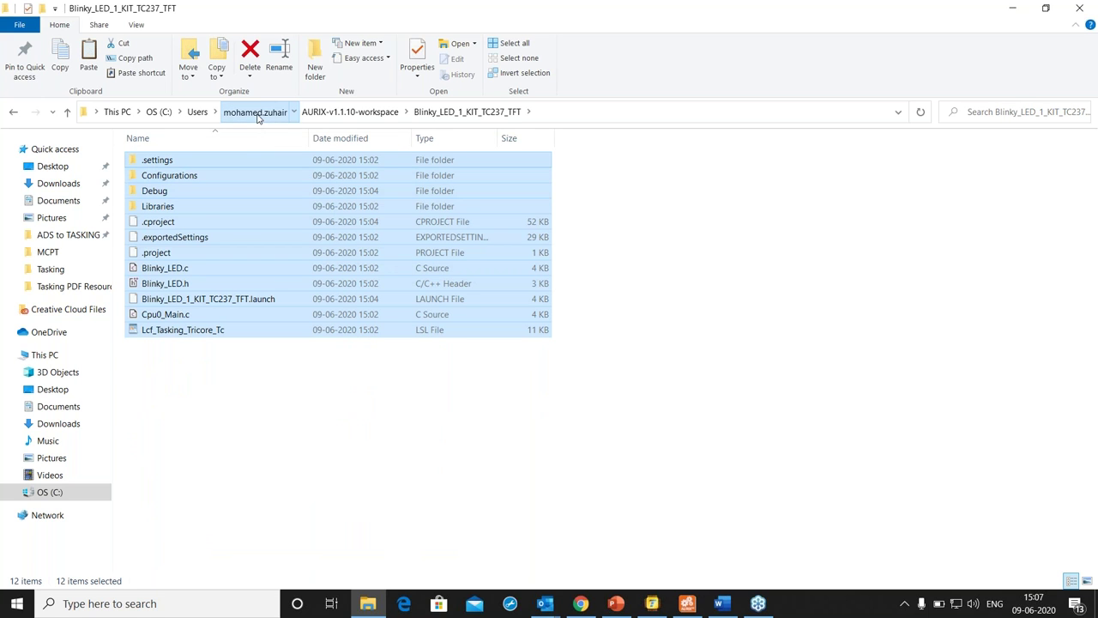
# Paste the copied items into the TSK_237 folder in workspace_ctc_v6.3r1, replacing the files that have the same names
pyautogui.click(255, 112)
pyautogui.click(210, 549)
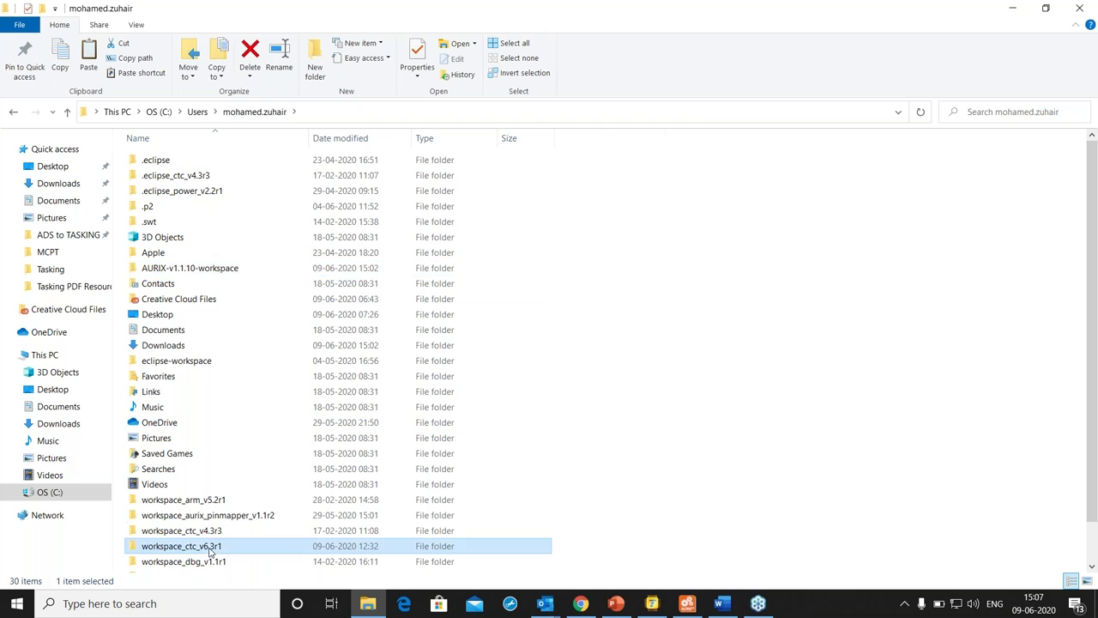
pyautogui.doubleClick(210, 549)
pyautogui.moveTo(1093, 342); pyautogui.dragTo(1093, 531)
pyautogui.doubleClick(323, 559)
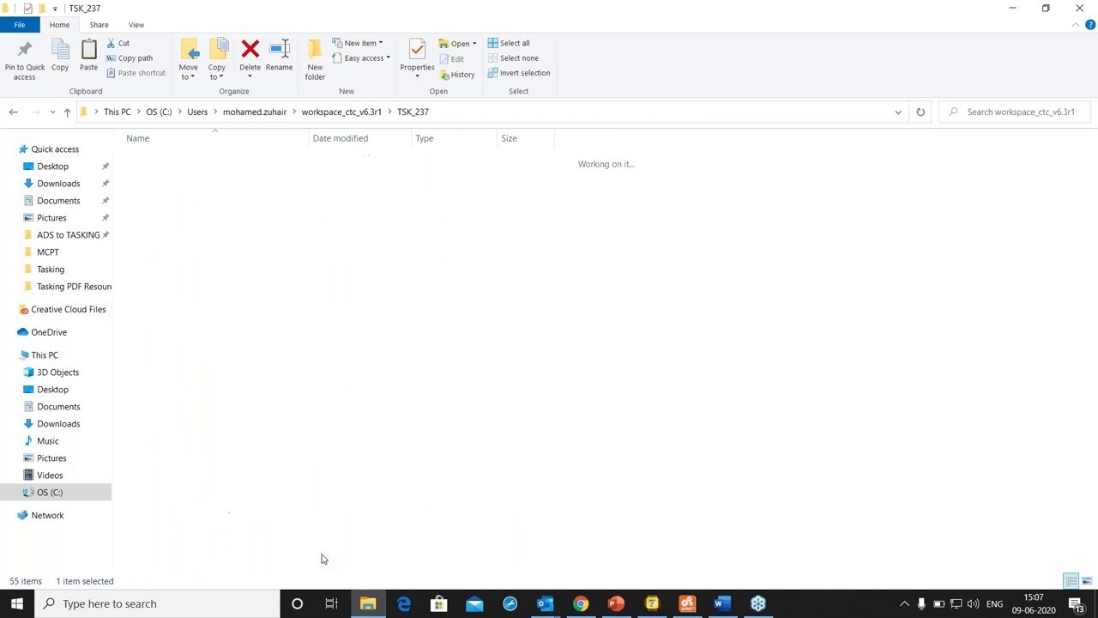
pyautogui.rightClick(687, 315)
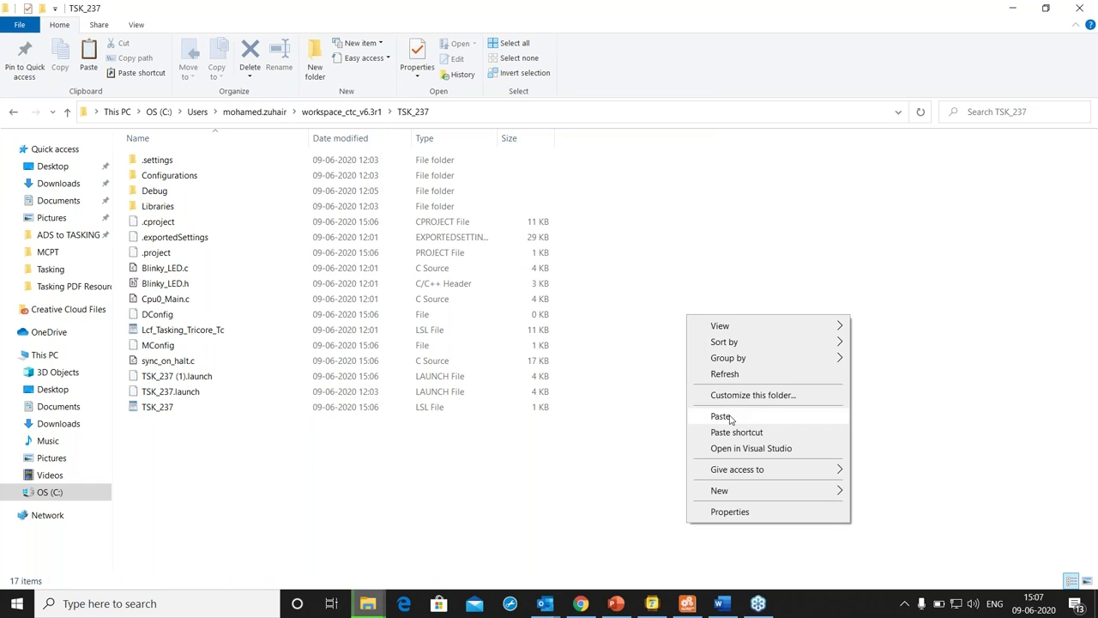
pyautogui.click(728, 416)
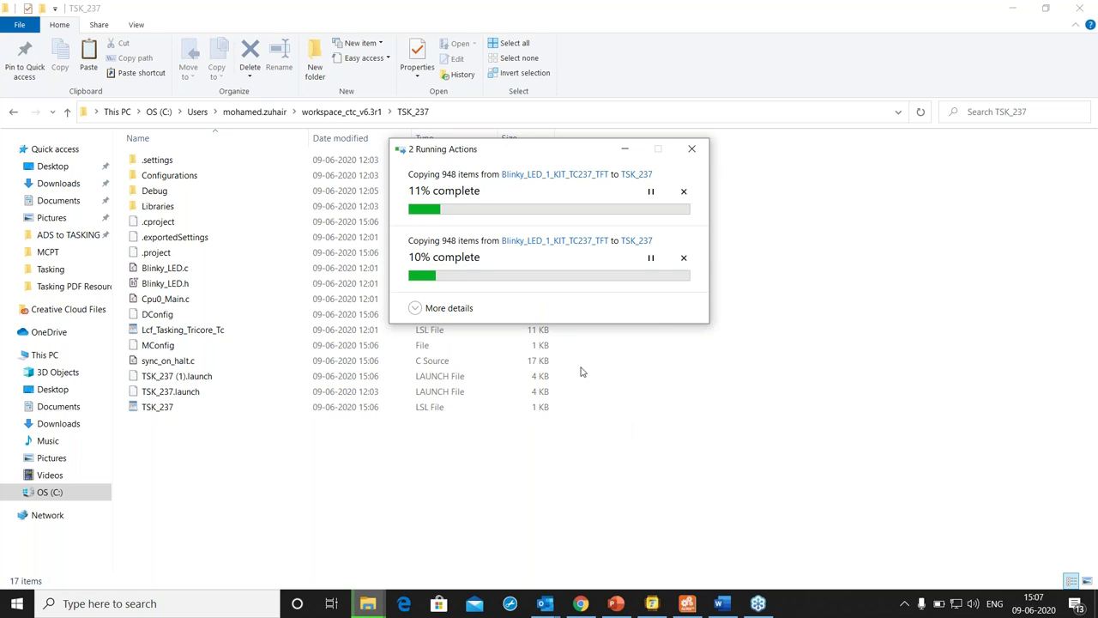
pyautogui.click(542, 228)
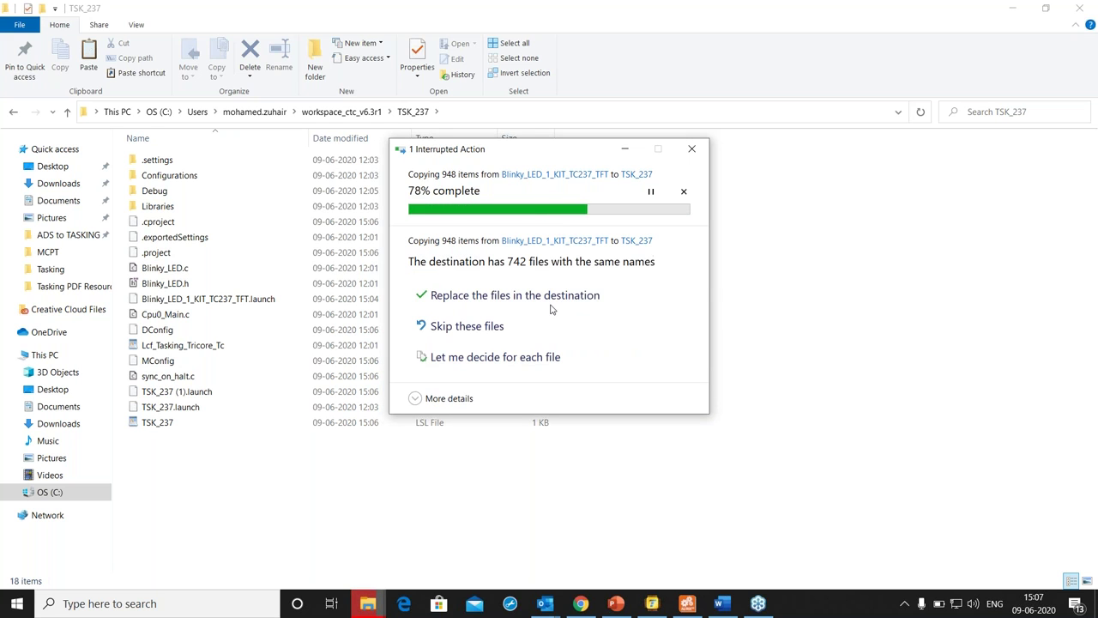
pyautogui.click(549, 286)
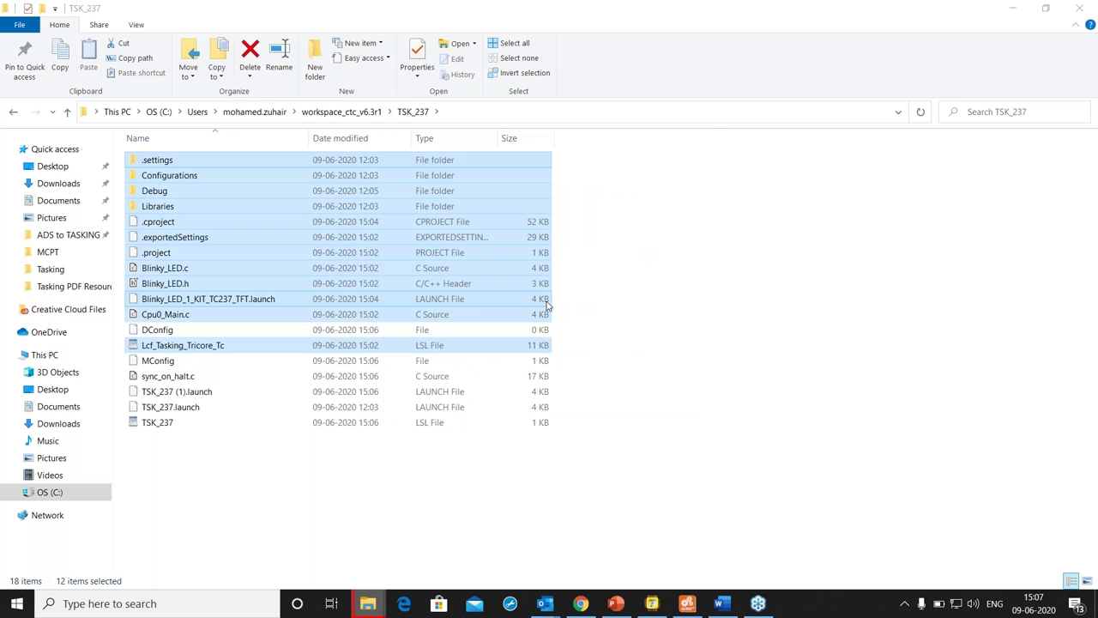
# Switch to TriCore Eclipse IDE and enable verbose mode of the control program in the global build options of TSK_237
pyautogui.click(652, 605)
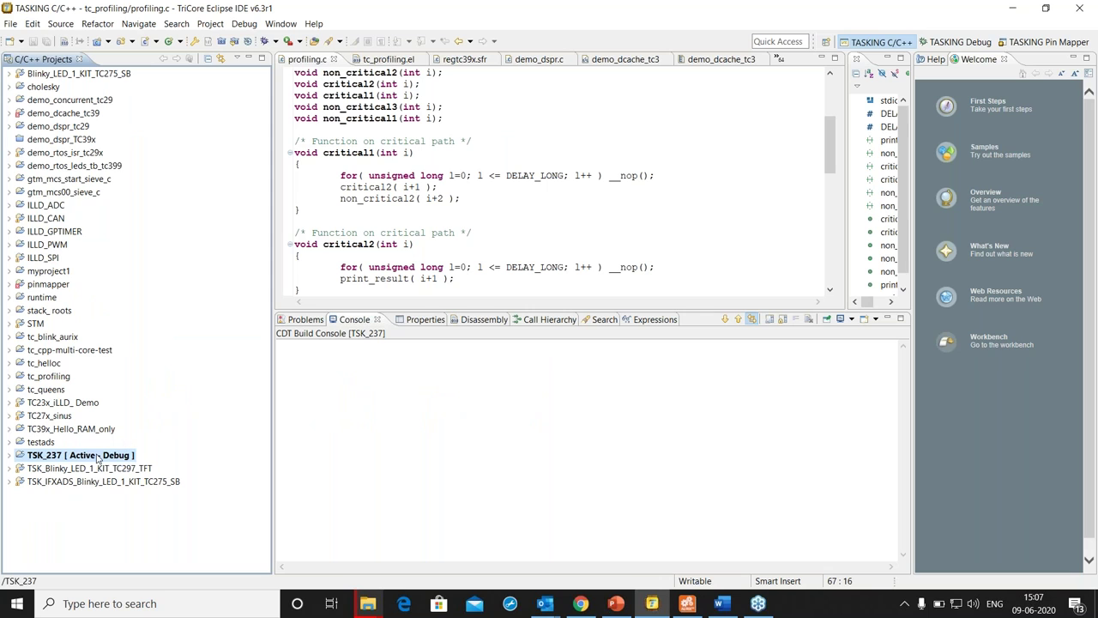
pyautogui.rightClick(98, 457)
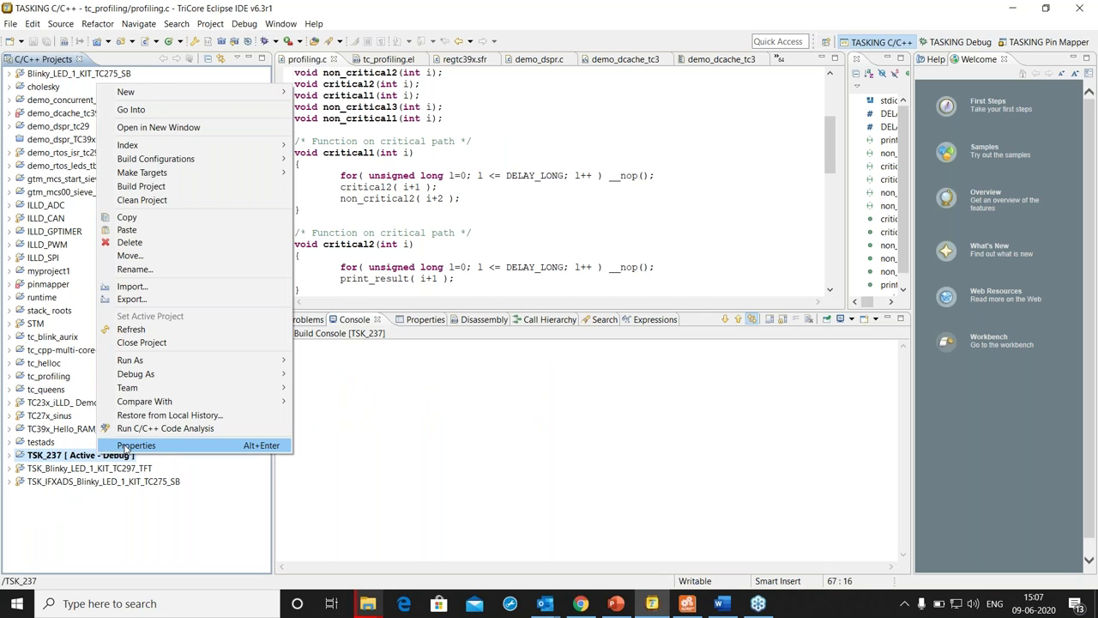
pyautogui.click(125, 446)
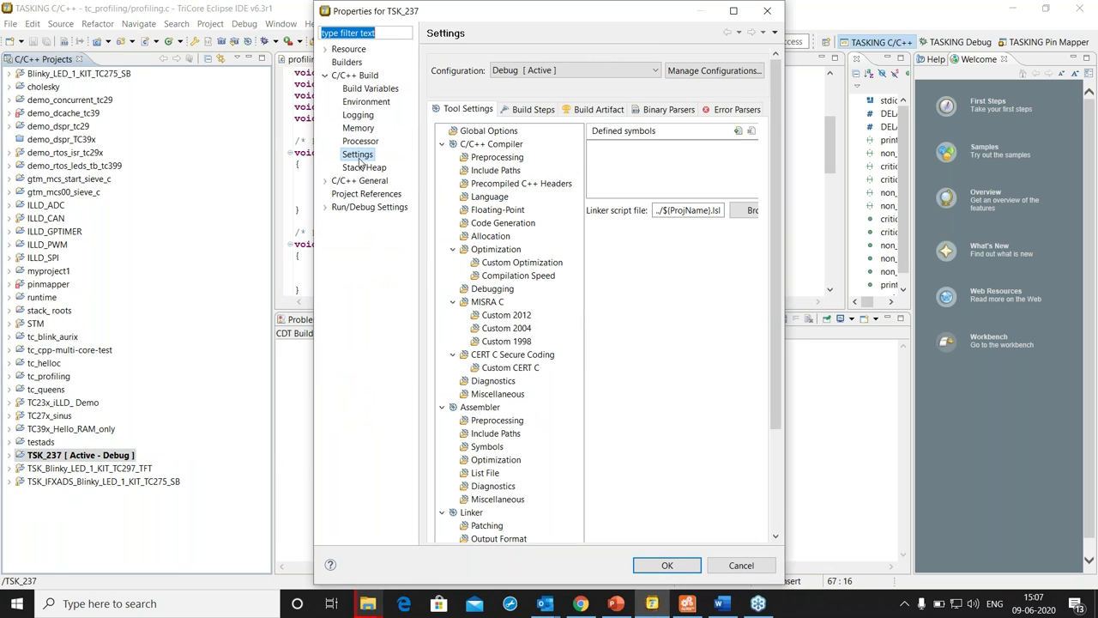
pyautogui.scroll(-2, 470, 136)
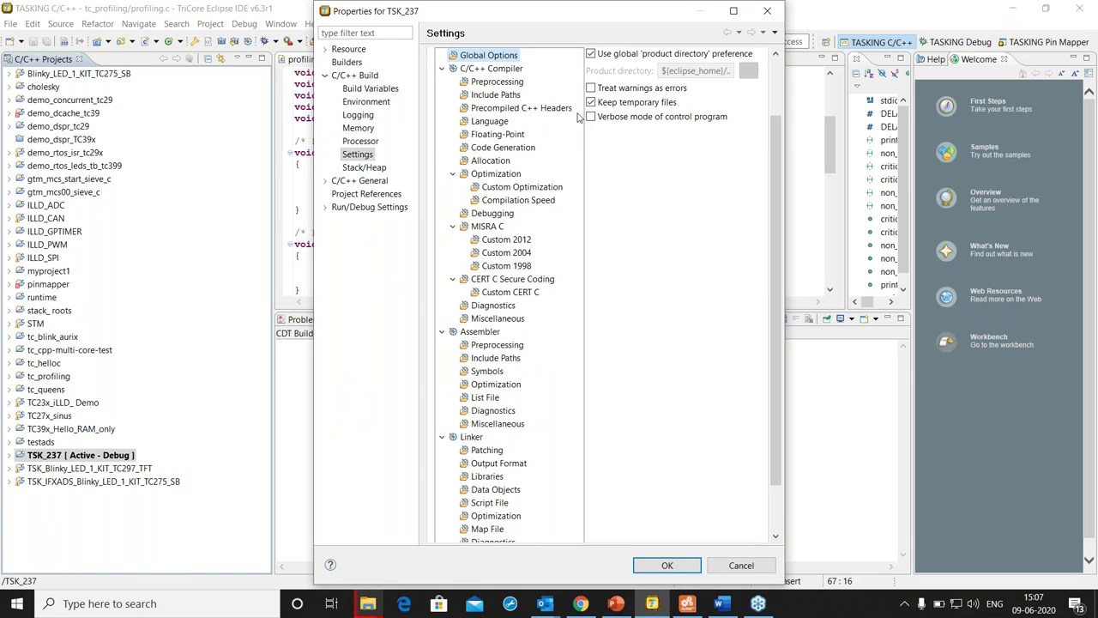
pyautogui.click(592, 118)
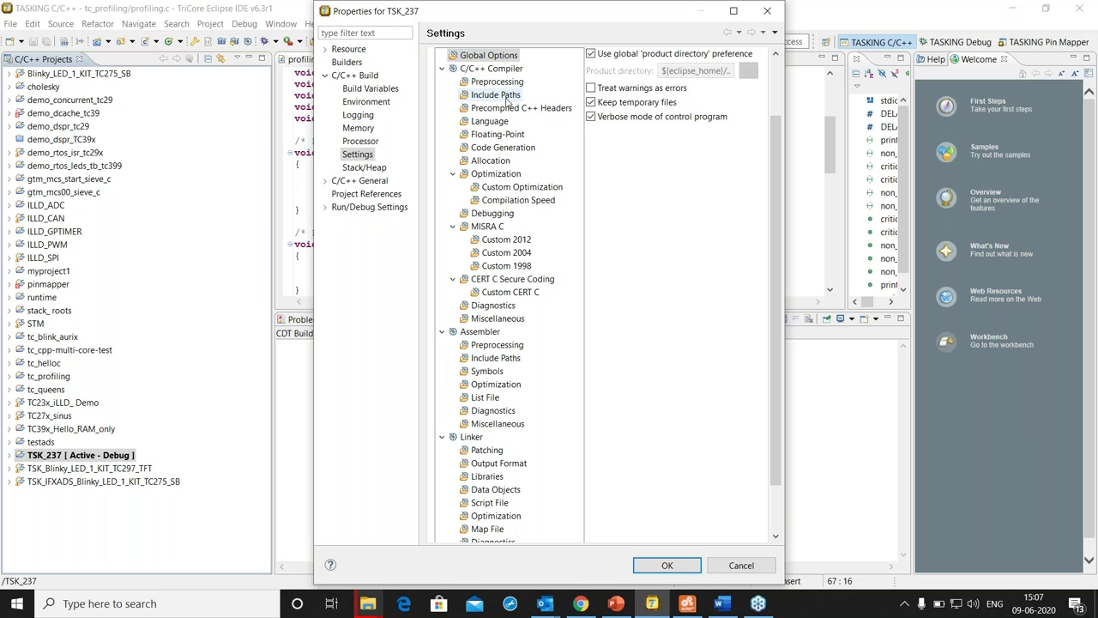
# Display the C/C++ Compiler options of TSK_237 and maximize the project properties dialog
pyautogui.click(498, 74)
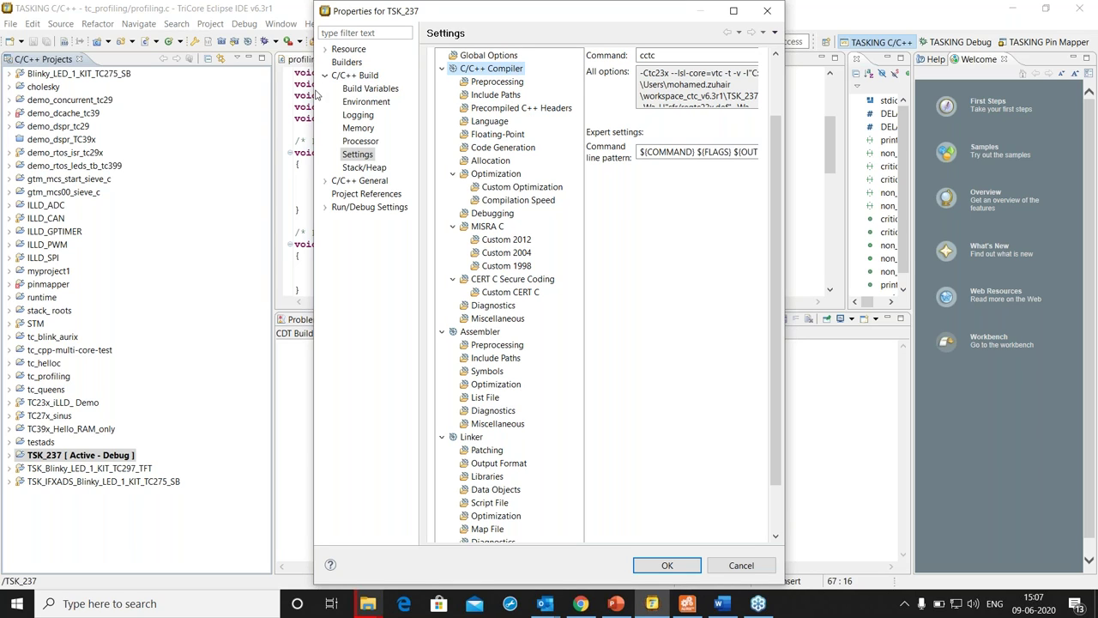
pyautogui.moveTo(204, 135); pyautogui.dragTo(76, 135)
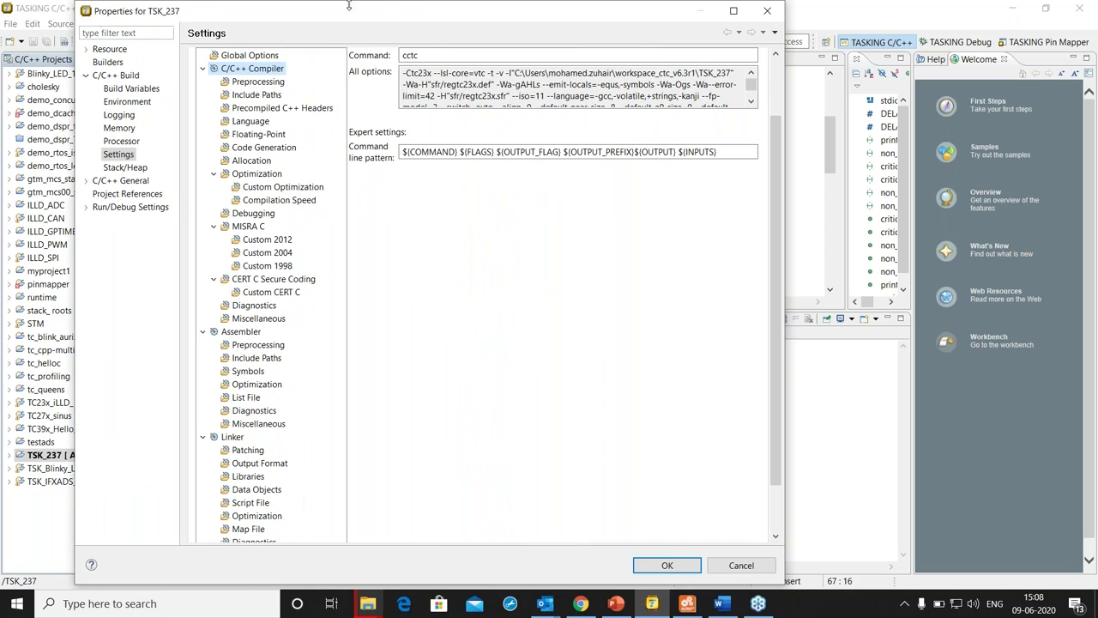
pyautogui.doubleClick(347, 13)
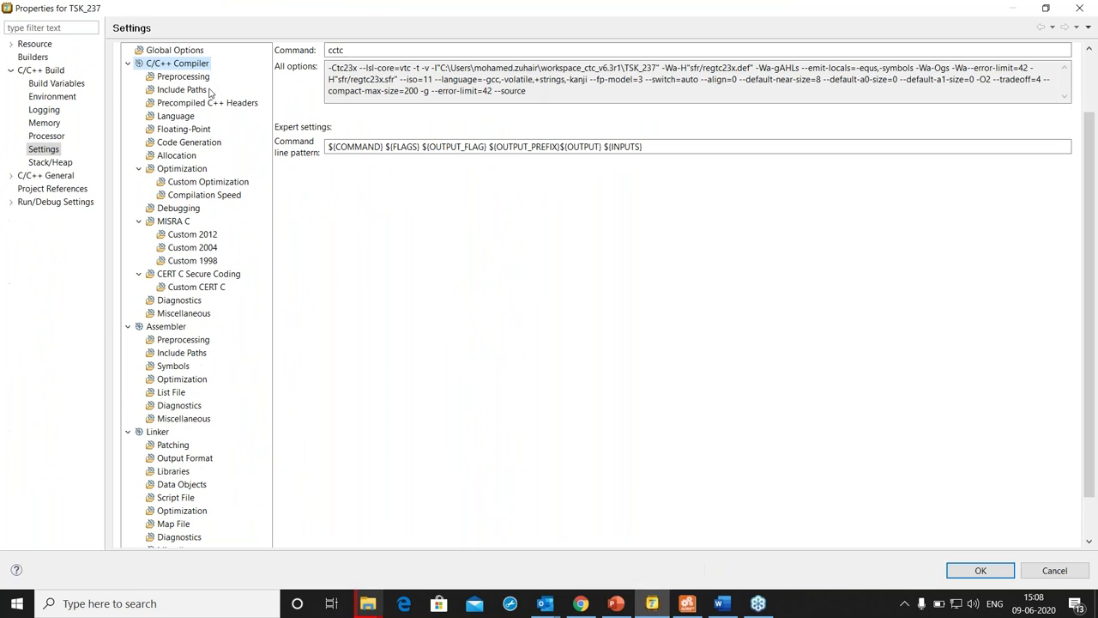
# Copy all the library paths from the Word document "location" and paste them into the C/C++ compiler include paths of TSK_237
pyautogui.click(200, 92)
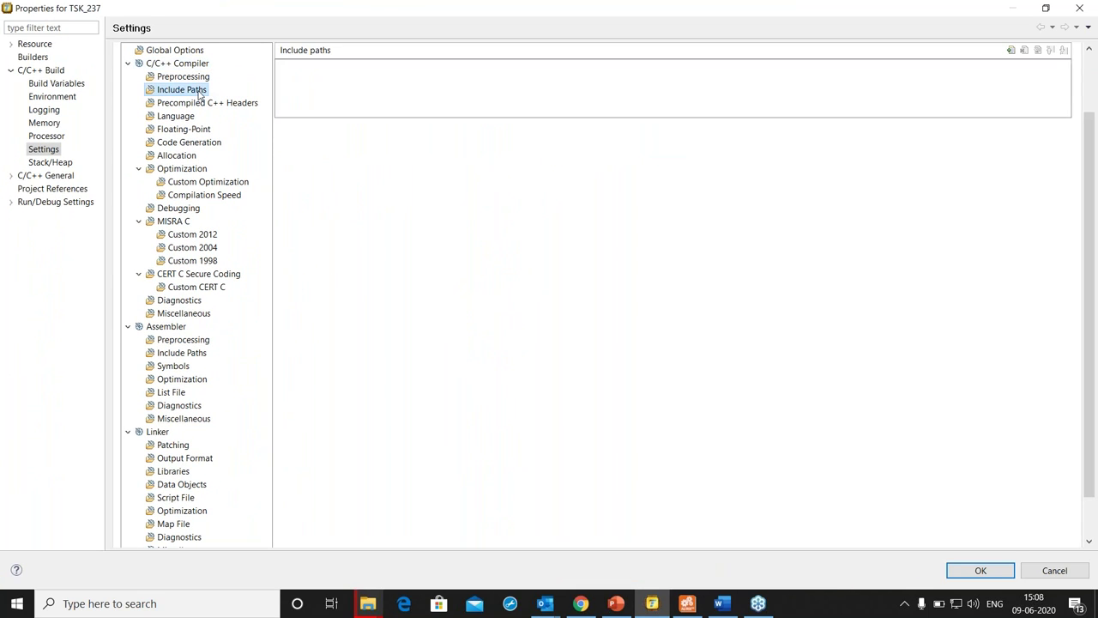
pyautogui.click(723, 604)
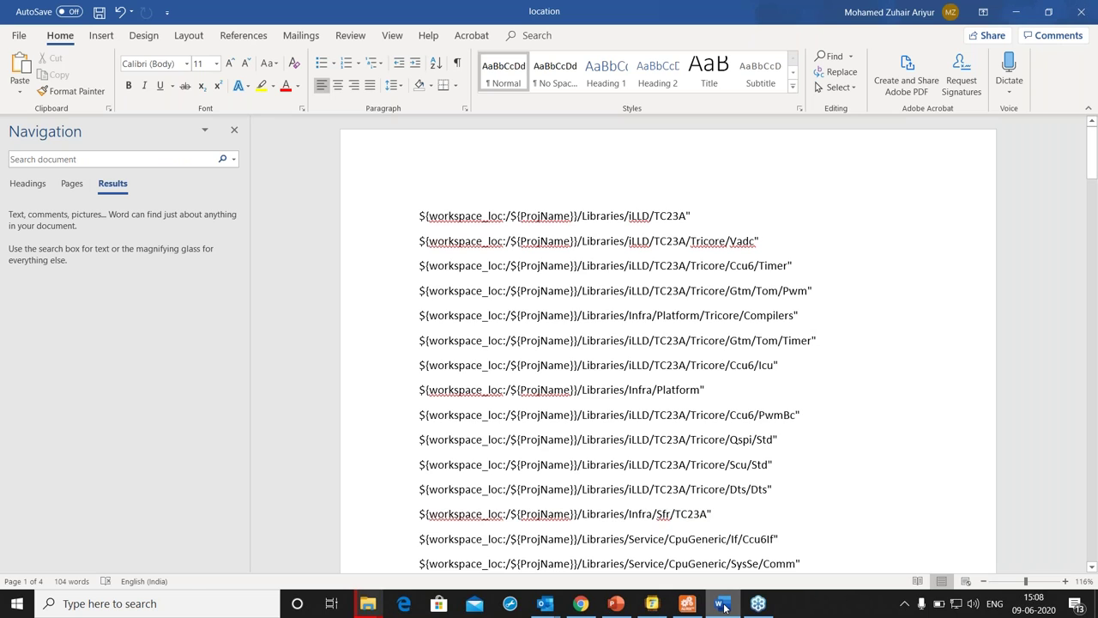
pyautogui.hotkey('ctrl', 'a')
pyautogui.click(687, 603)
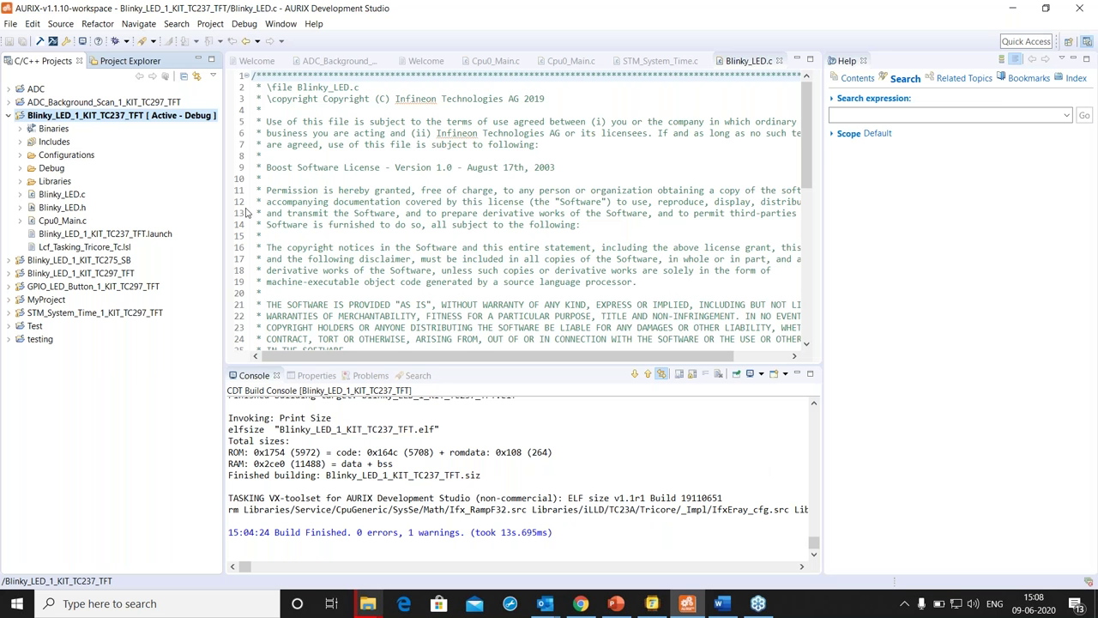
pyautogui.click(651, 605)
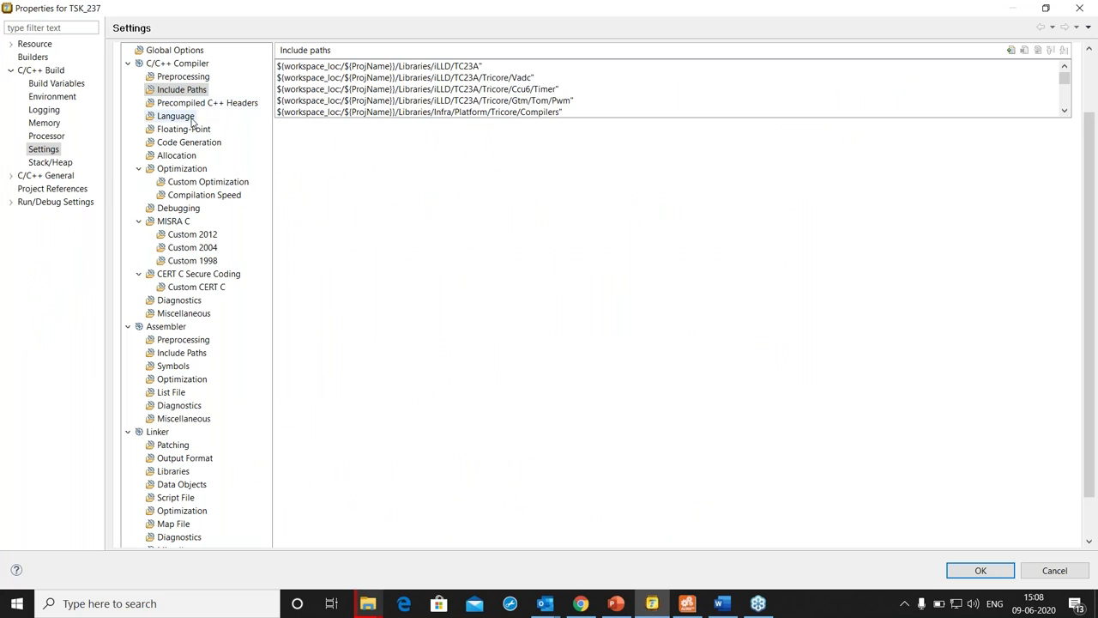
# Set the compiler's threshold for putting data in __near to 0 and the optimization level to 0 - None
pyautogui.click(182, 156)
pyautogui.click(456, 65)
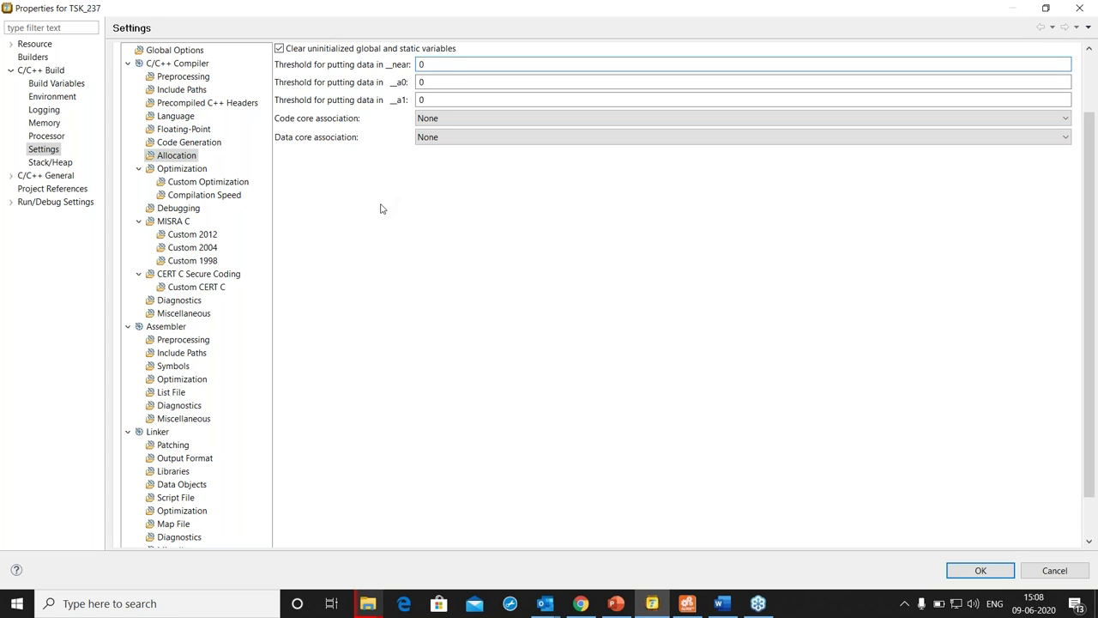
pyautogui.click(192, 171)
pyautogui.click(529, 53)
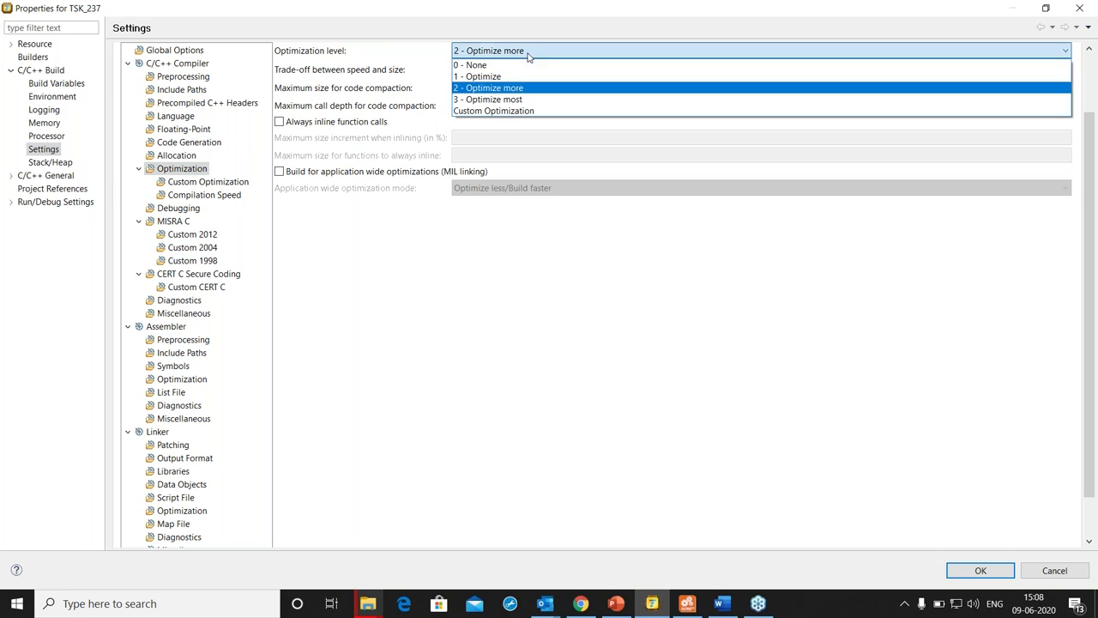
pyautogui.click(519, 67)
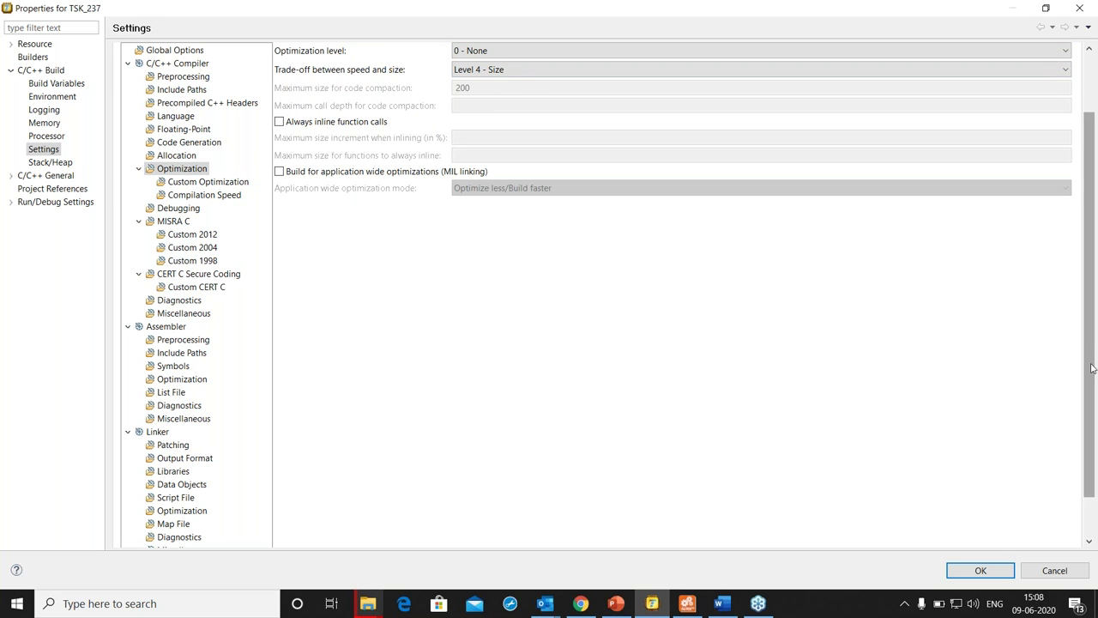
# Assign Lcf_Tasking_Tricore_Tc.lsl from the TSK_237 folder as the linker script file and accept the project properties
pyautogui.scroll(-2, 1091, 369)
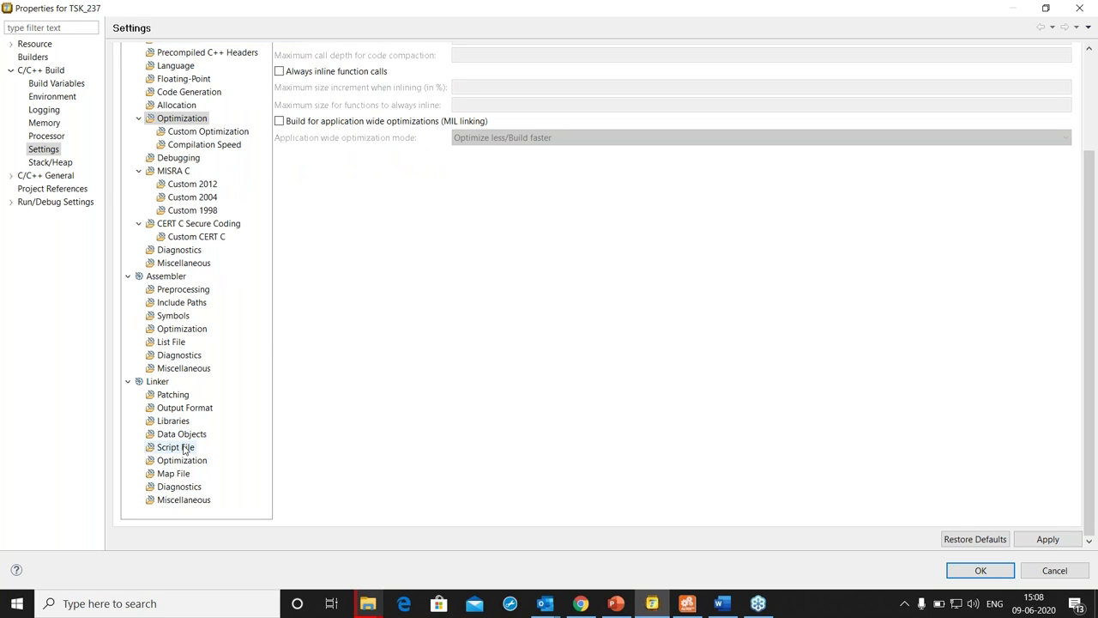
pyautogui.click(183, 449)
pyautogui.click(1034, 129)
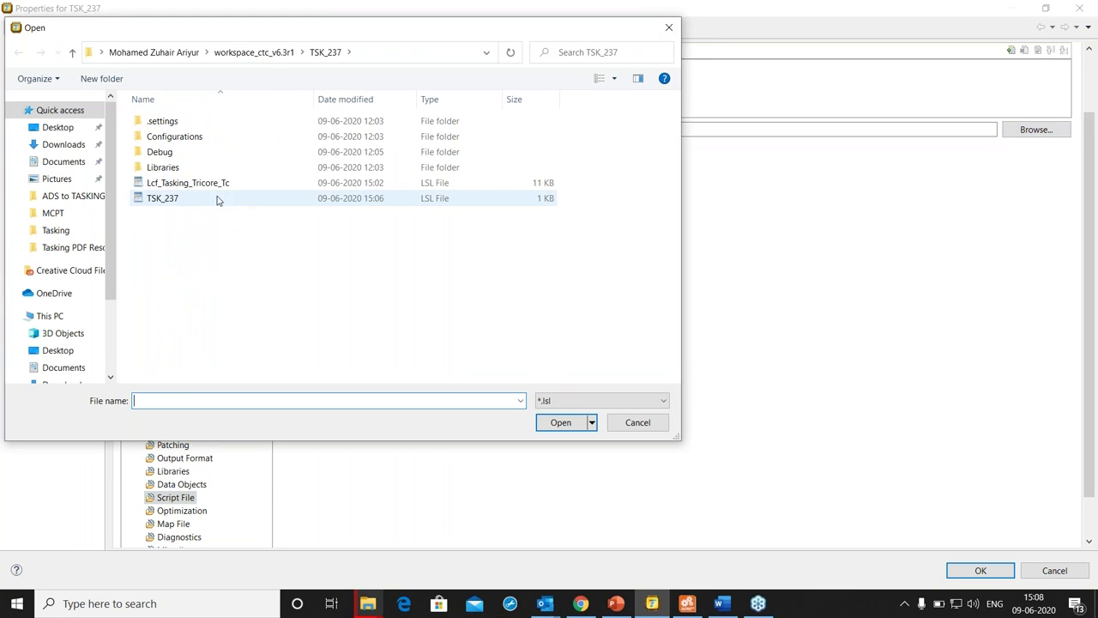
pyautogui.doubleClick(184, 183)
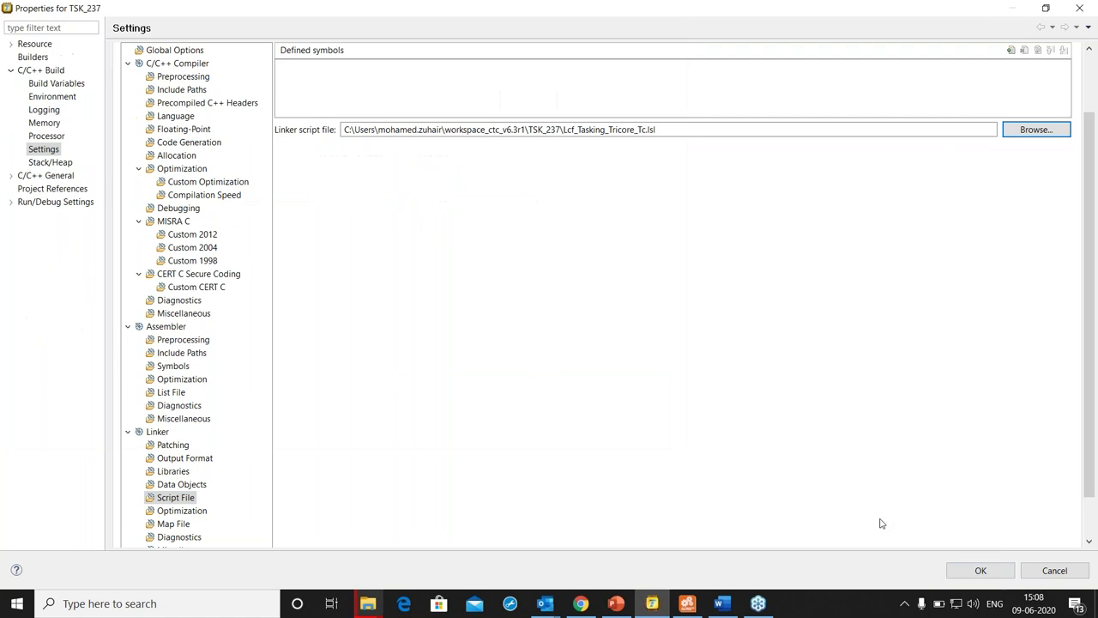
pyautogui.click(981, 572)
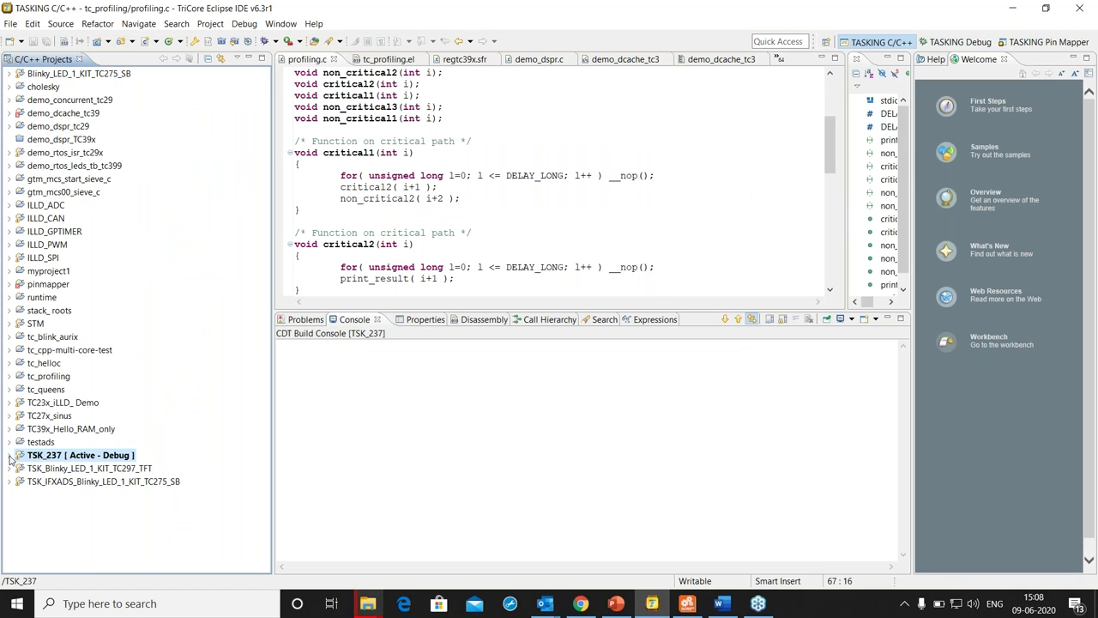
# Expand the TSK_237 project and its Configurations folder, and refresh the project
pyautogui.click(9, 455)
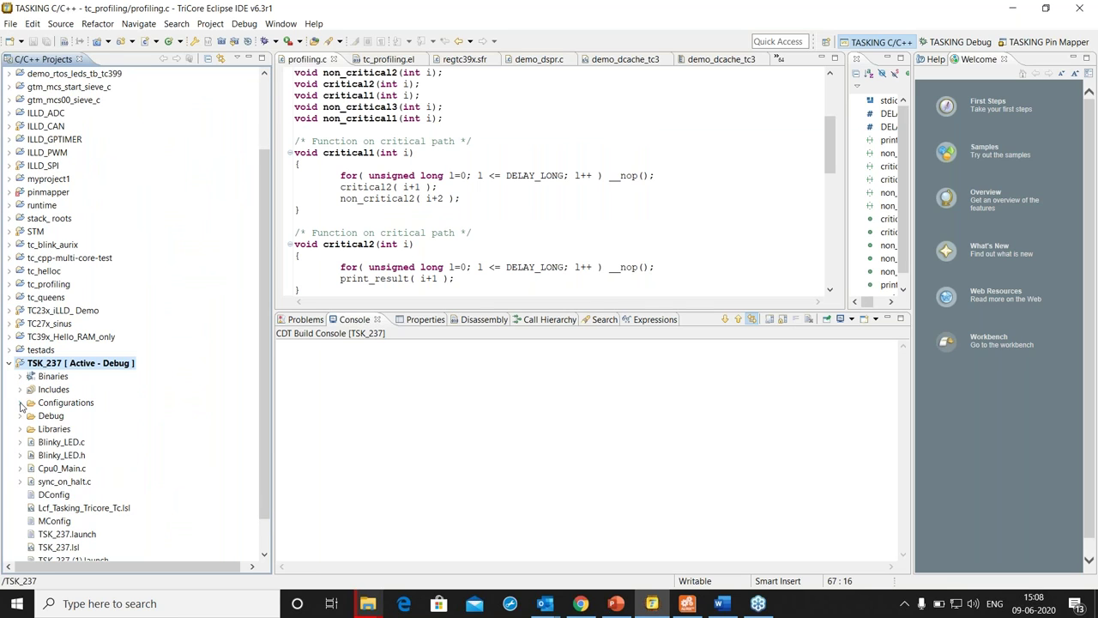
pyautogui.click(21, 403)
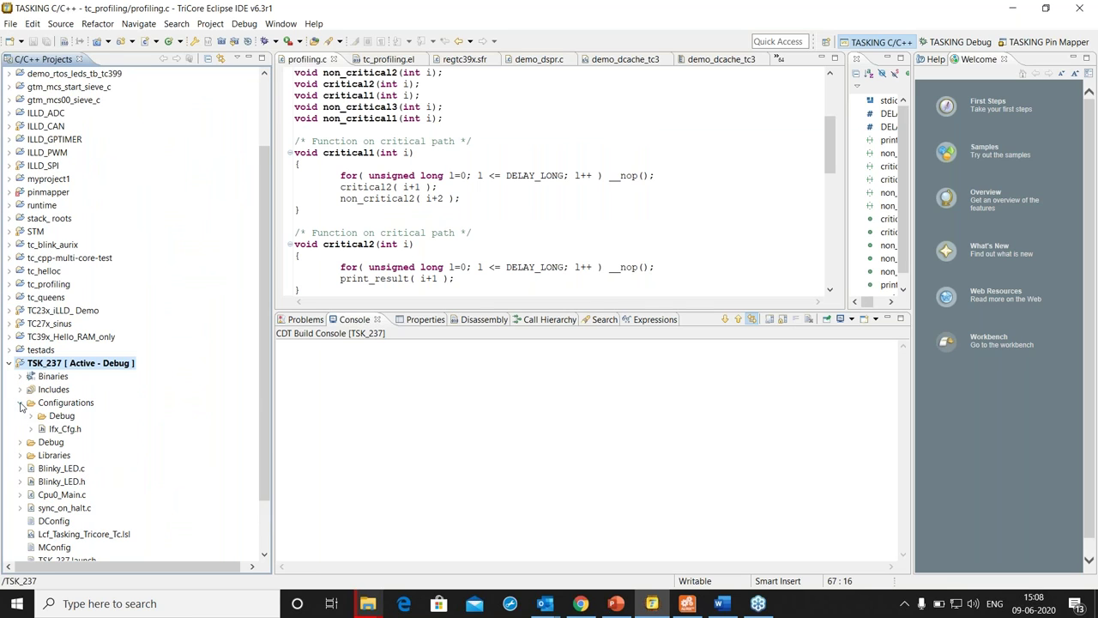
pyautogui.rightClick(48, 365)
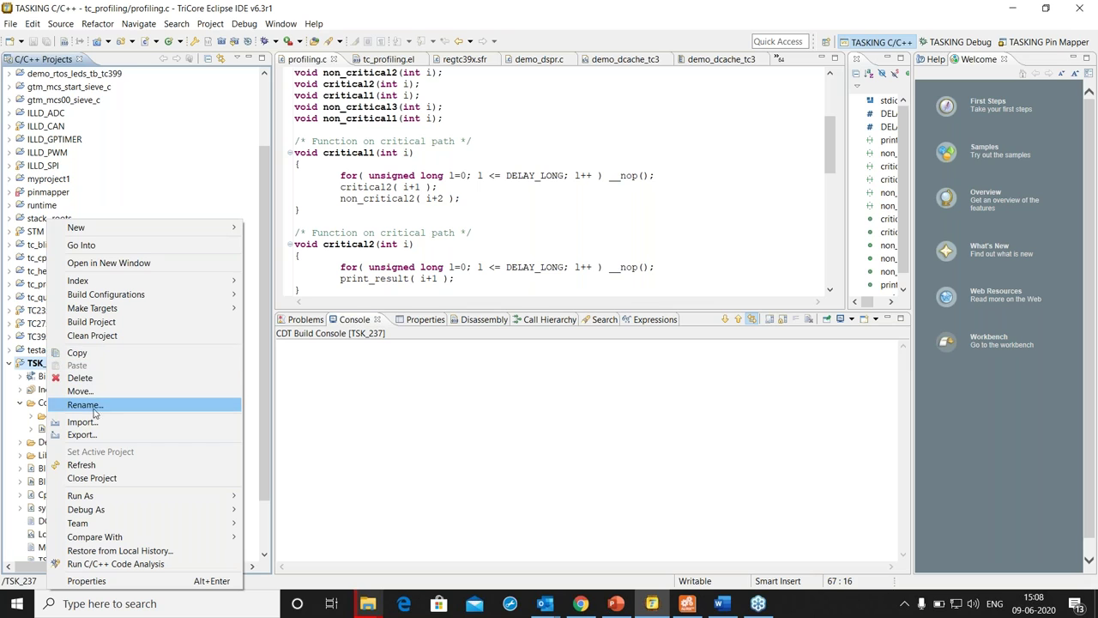
pyautogui.click(94, 470)
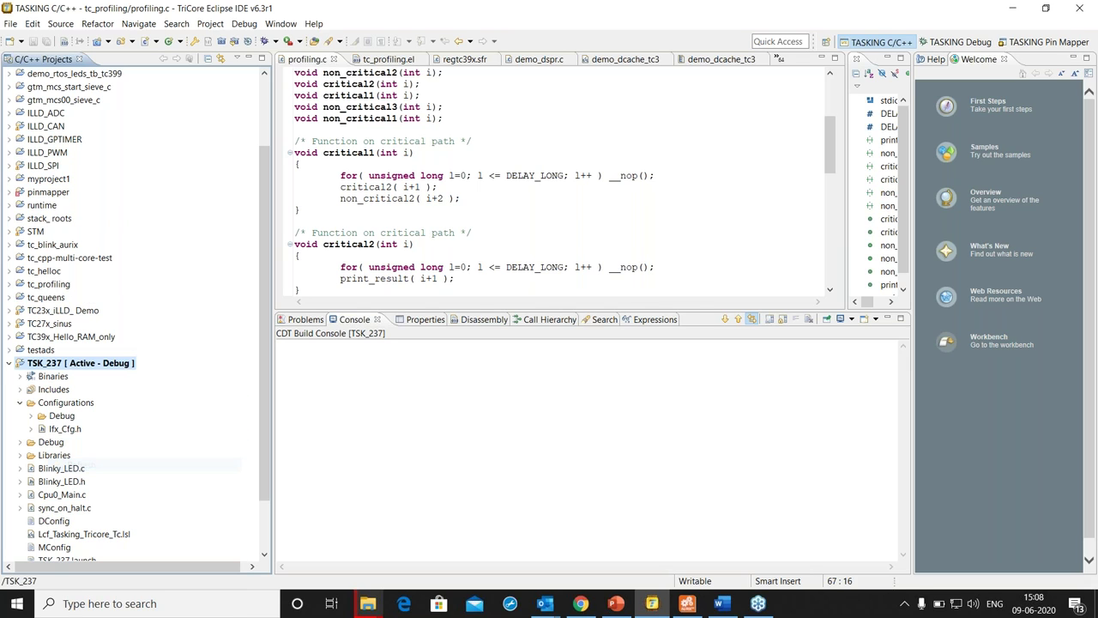